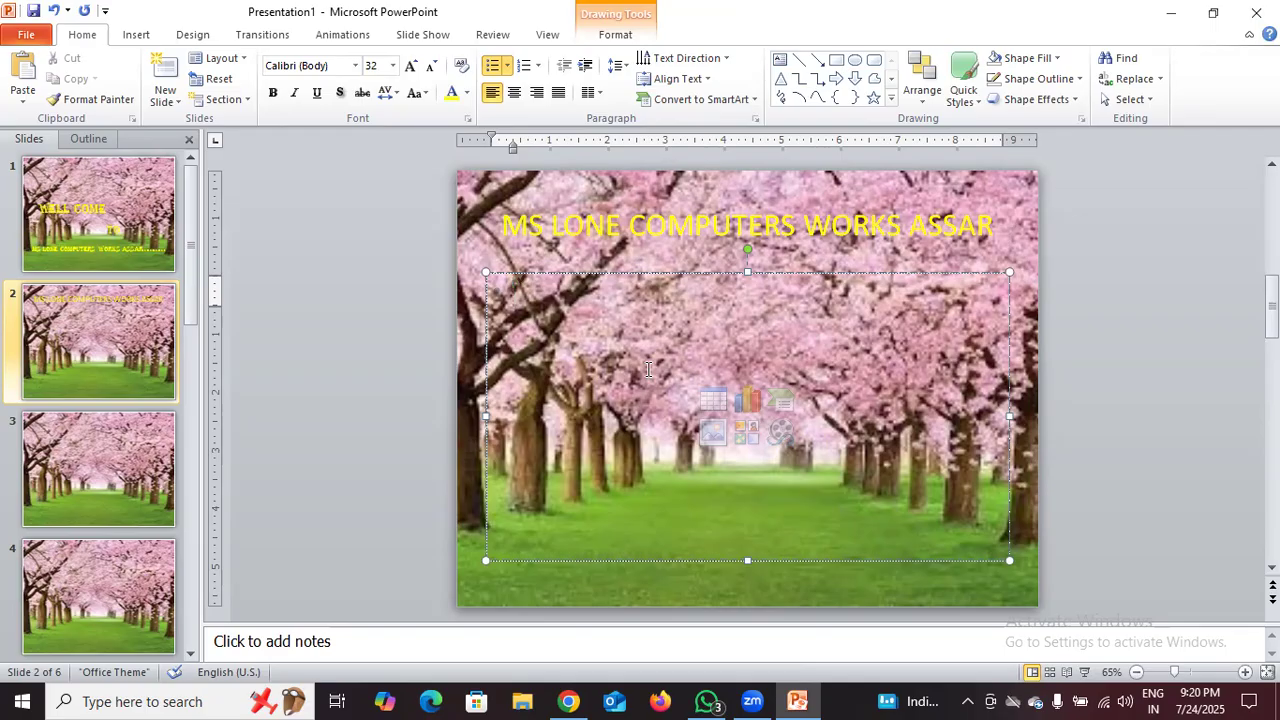
# Step: Enter "SERICES AVAILABLE" as the first body bullet on slide 2 and format it in yellow at 48 pt
pyautogui.write('SERI')
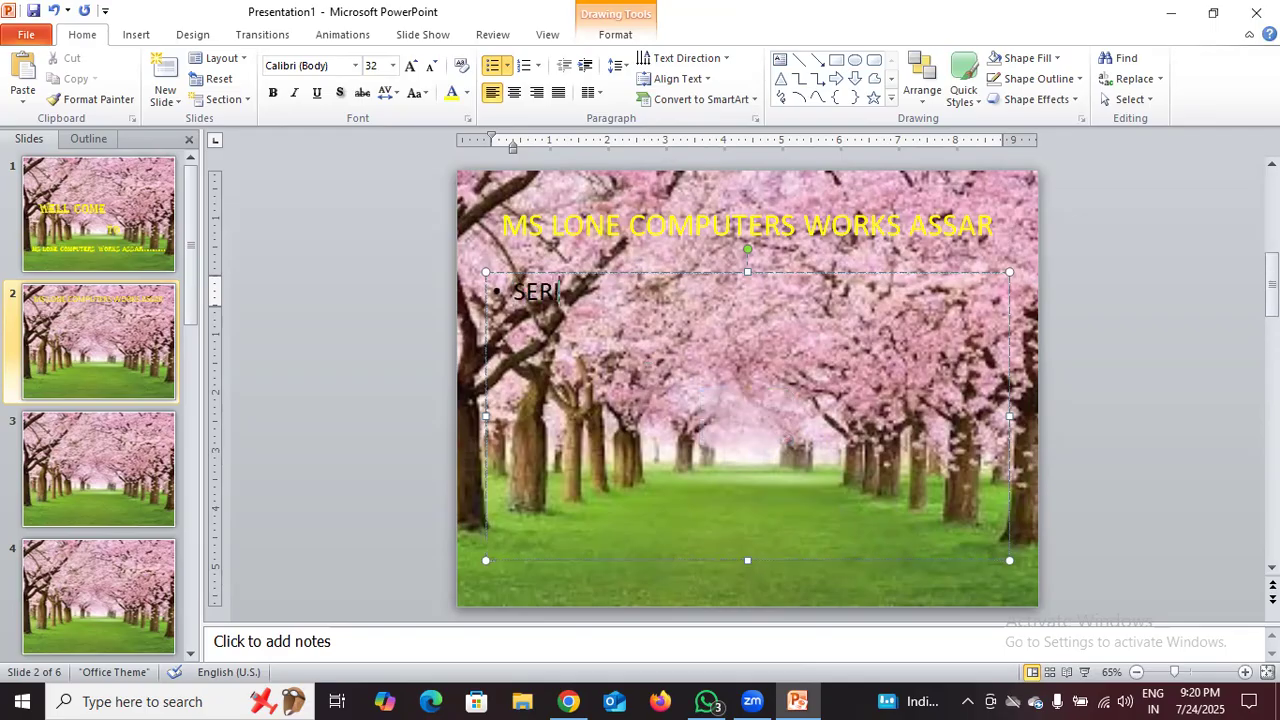
pyautogui.write('CES AVAILABLE')
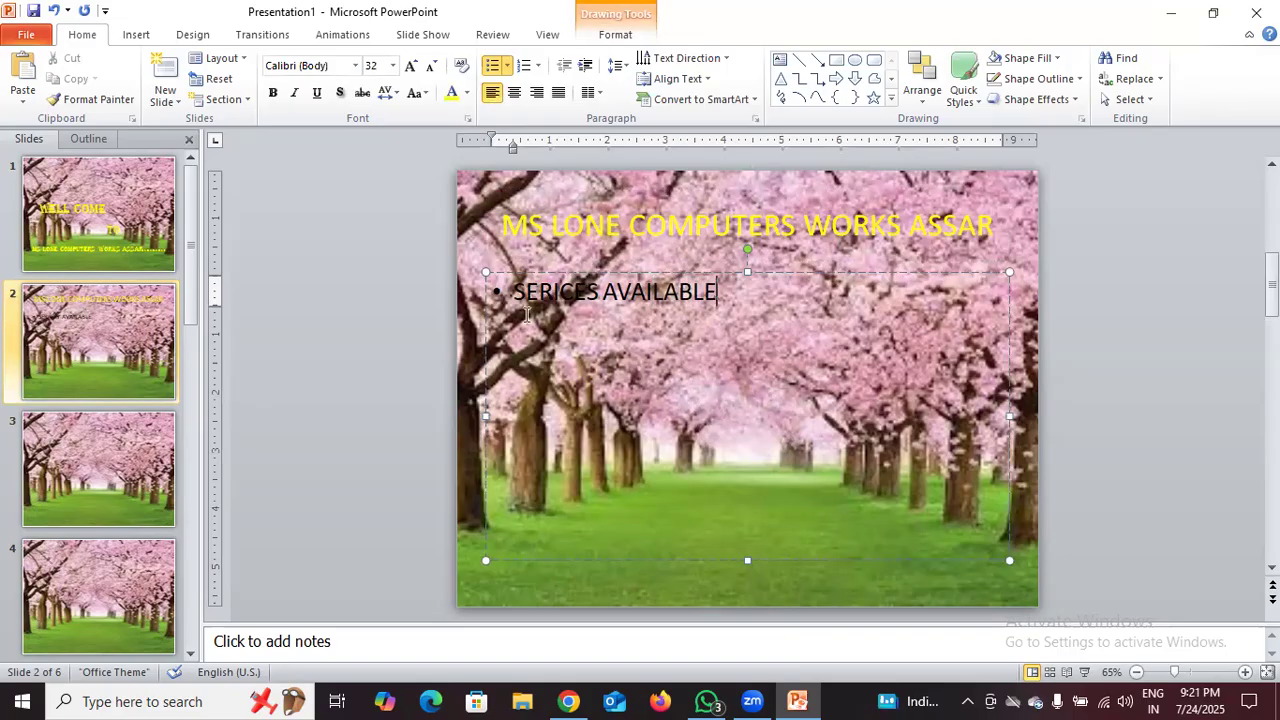
pyautogui.moveTo(515, 291); pyautogui.dragTo(717, 292)
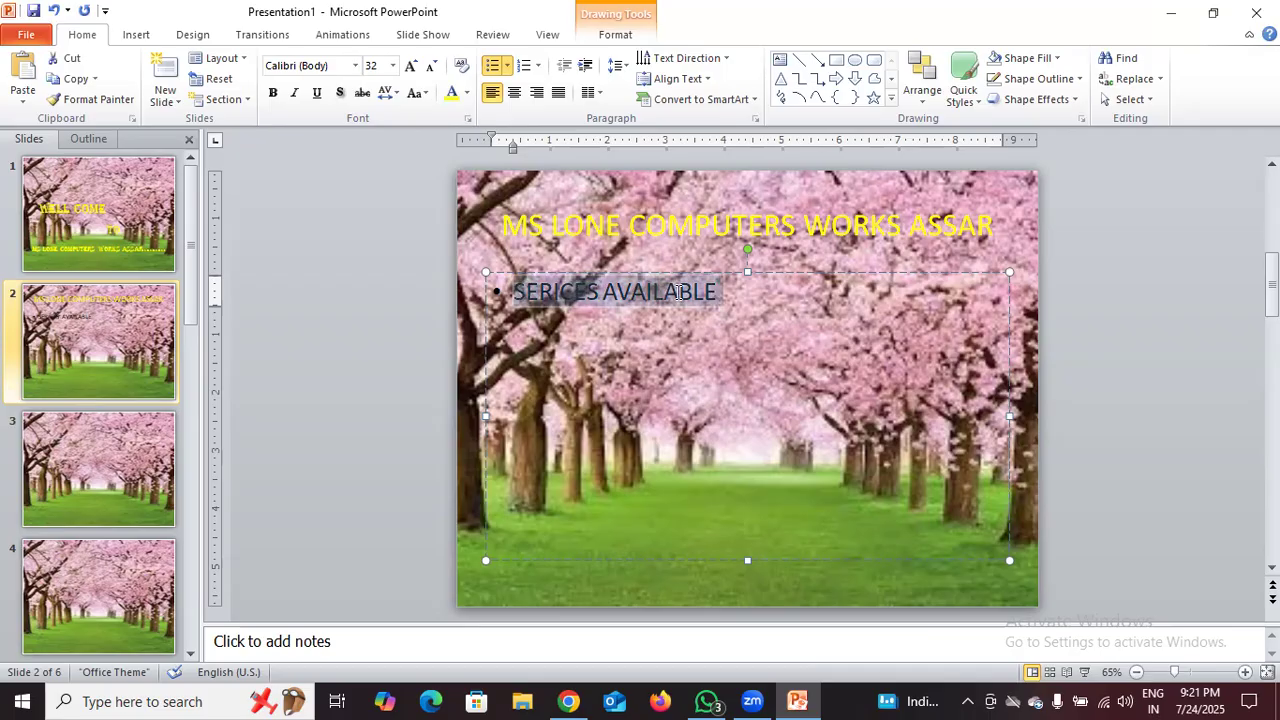
pyautogui.click(452, 92)
pyautogui.click(410, 65)
pyautogui.click(410, 65)
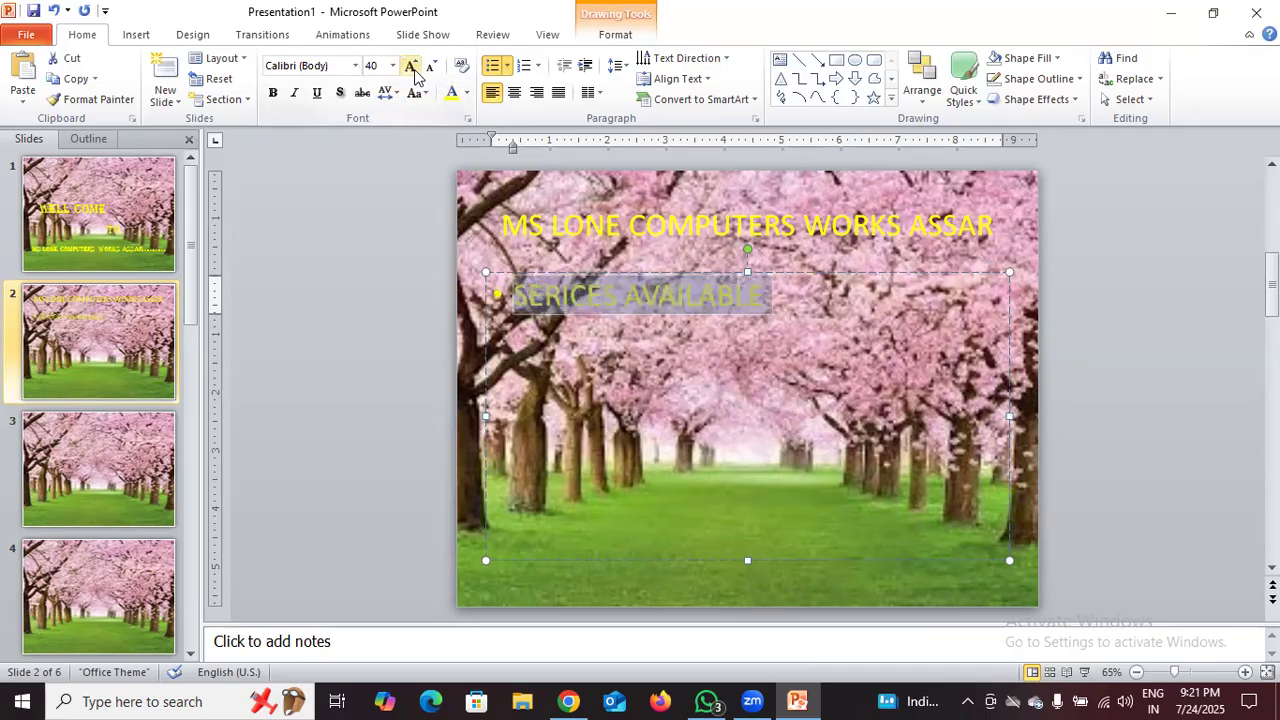
pyautogui.click(410, 65)
pyautogui.click(410, 65)
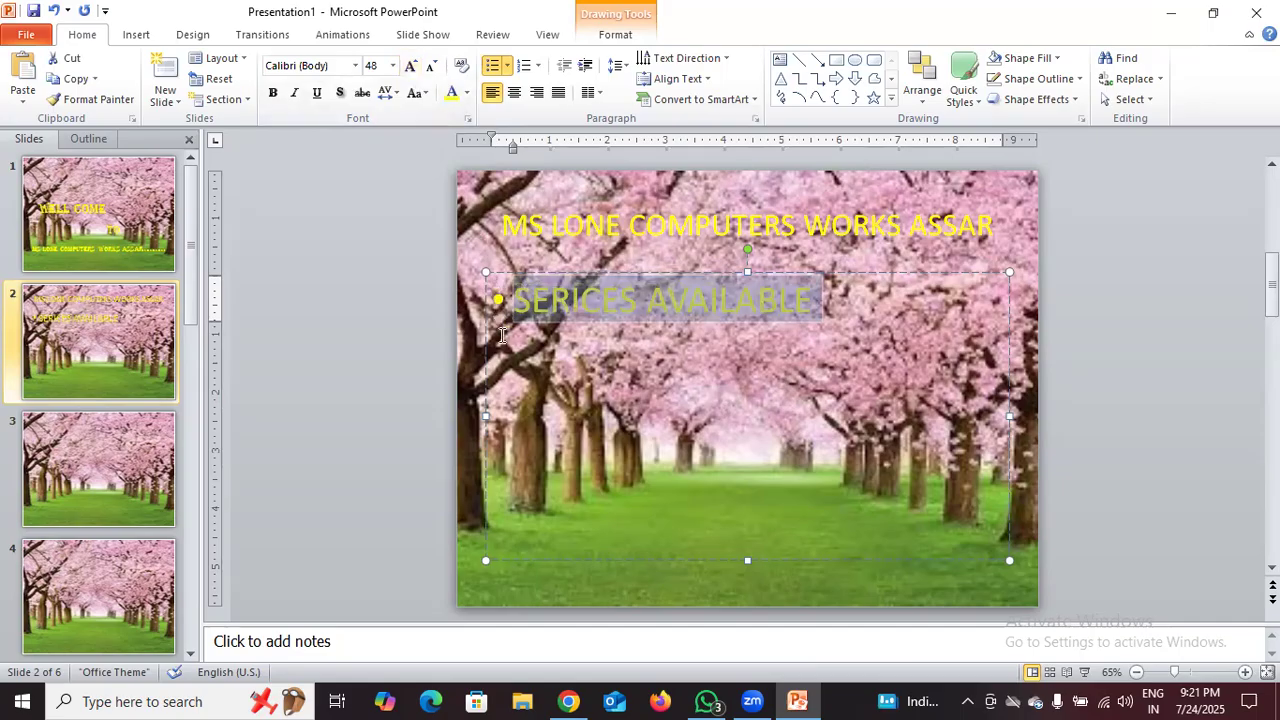
pyautogui.press('Delete')
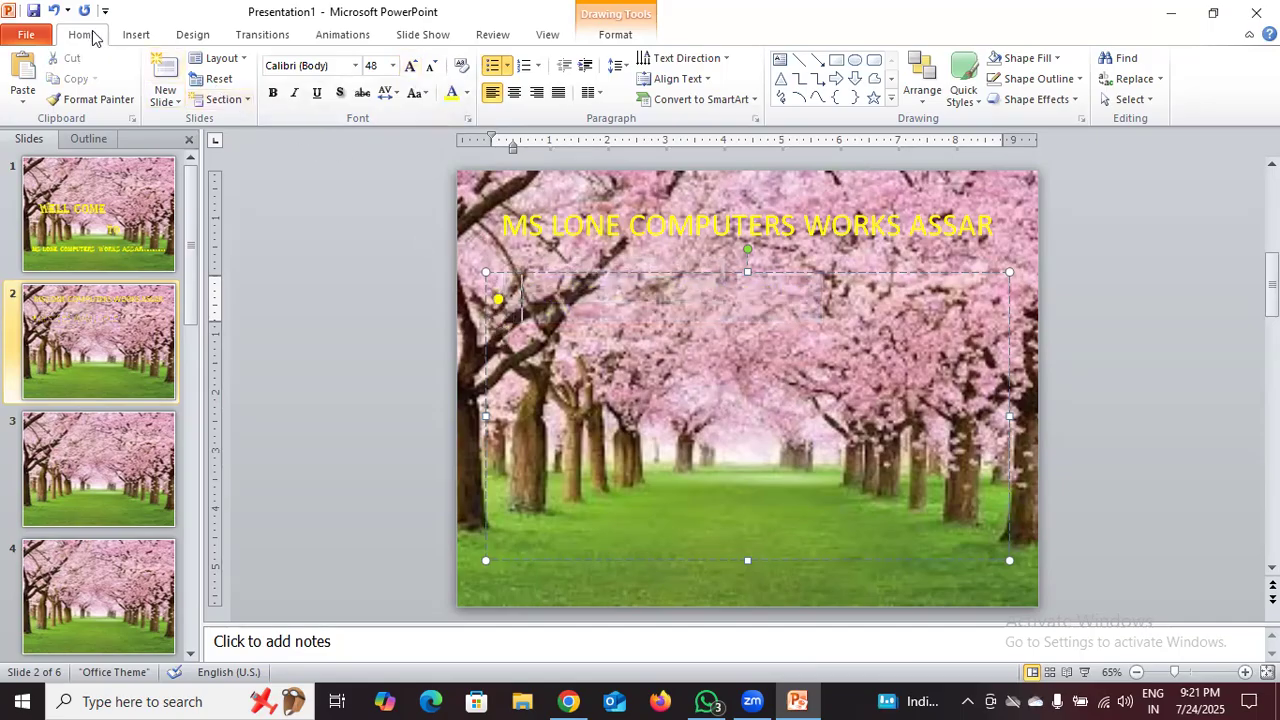
pyautogui.click(54, 10)
pyautogui.click(639, 300)
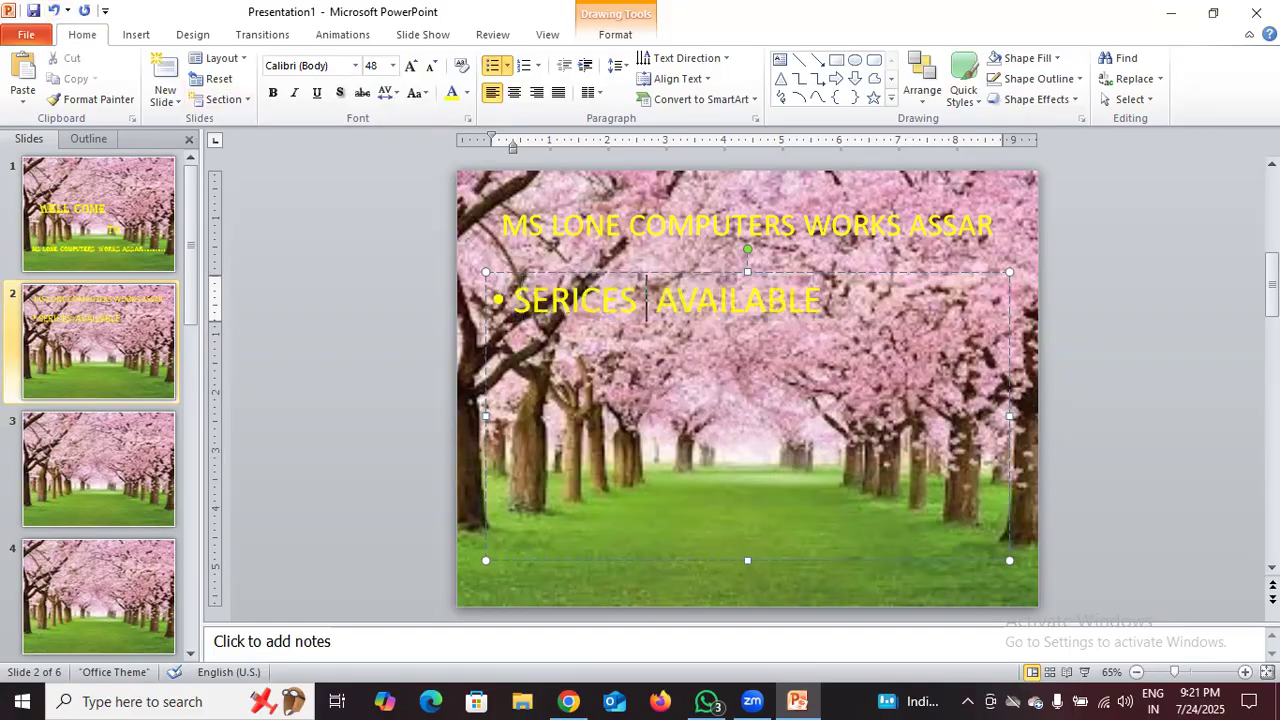
pyautogui.press('BackSpace')
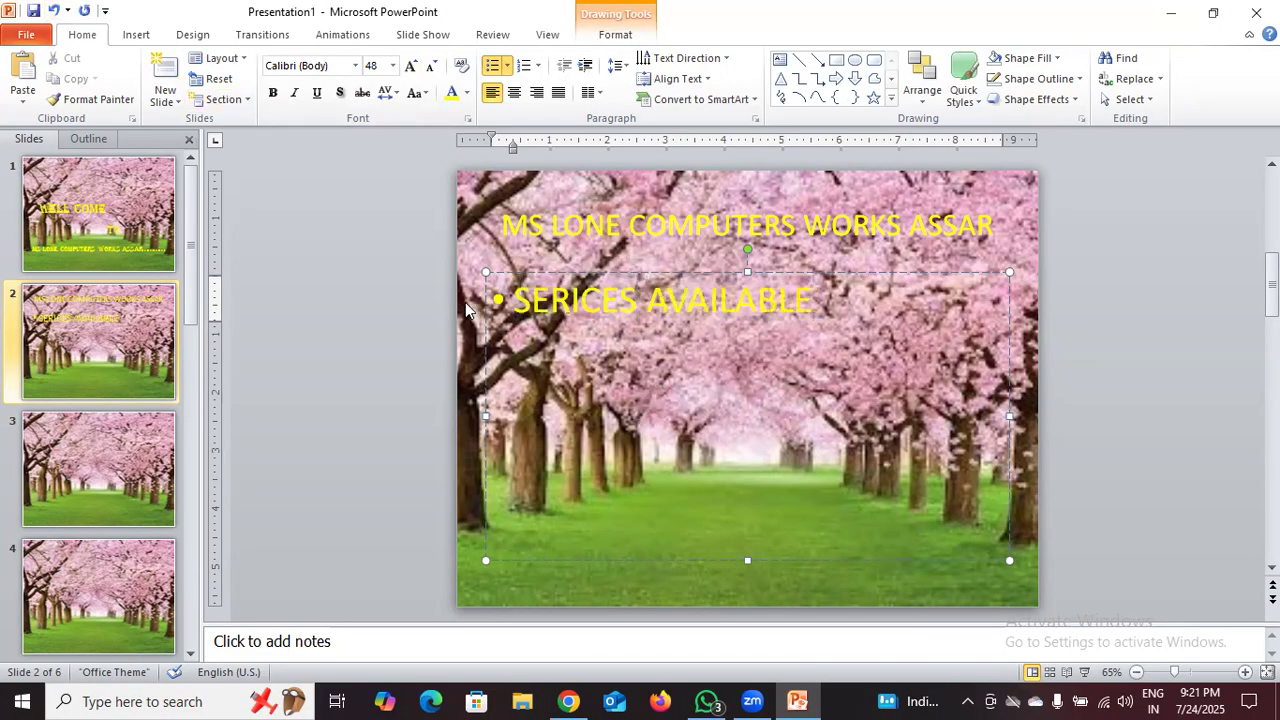
# Step: Center the "SERICES AVAILABLE" bullet on slide 2
pyautogui.moveTo(513, 290); pyautogui.dragTo(822, 300)
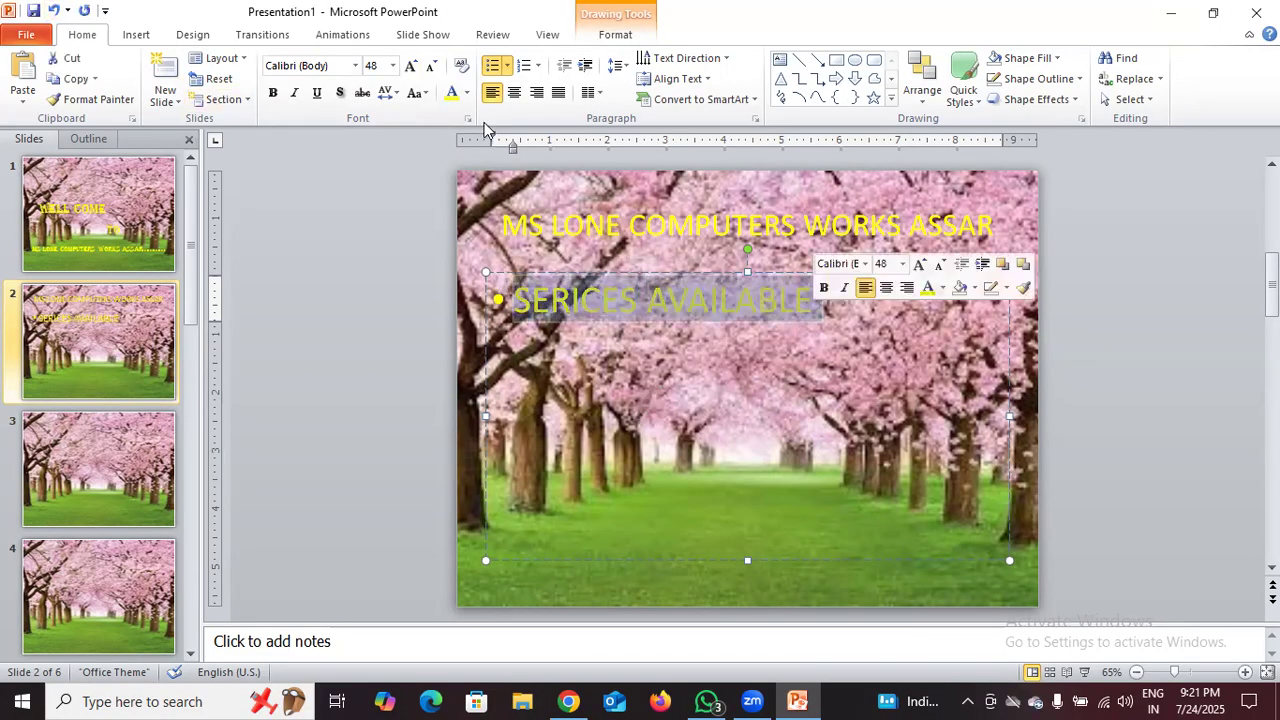
pyautogui.click(514, 92)
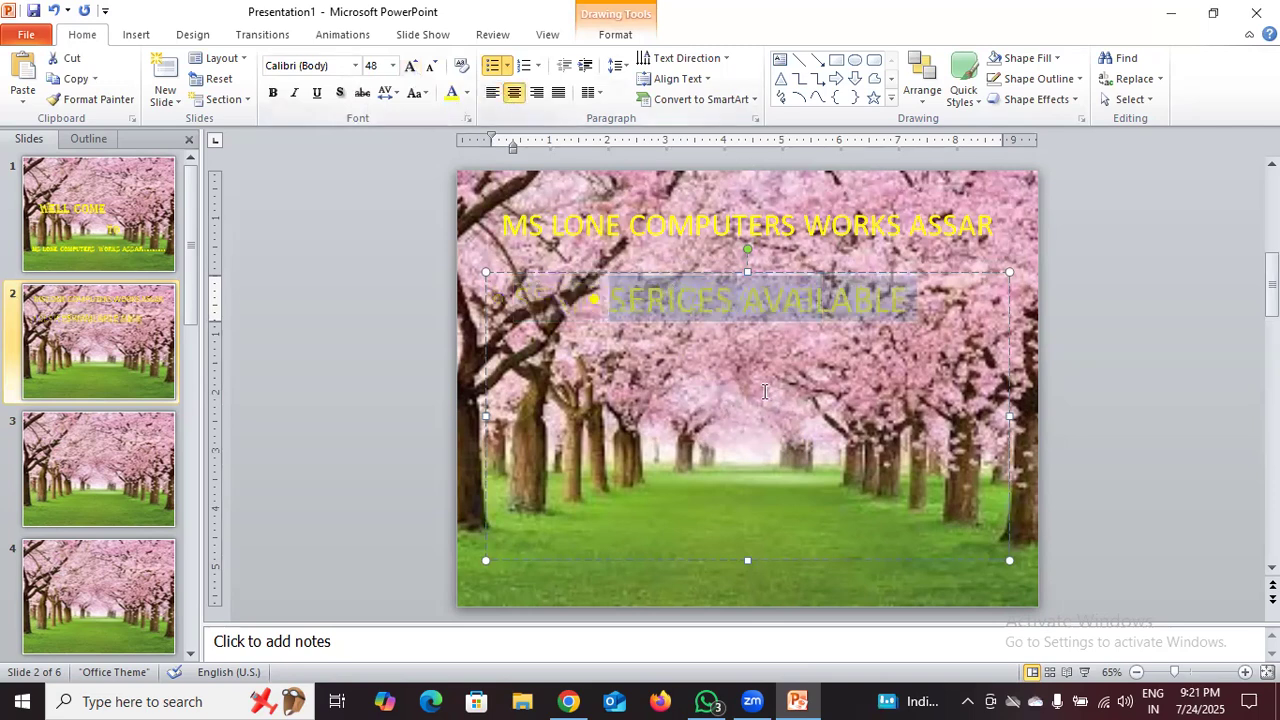
pyautogui.click(918, 306)
pyautogui.click(764, 300)
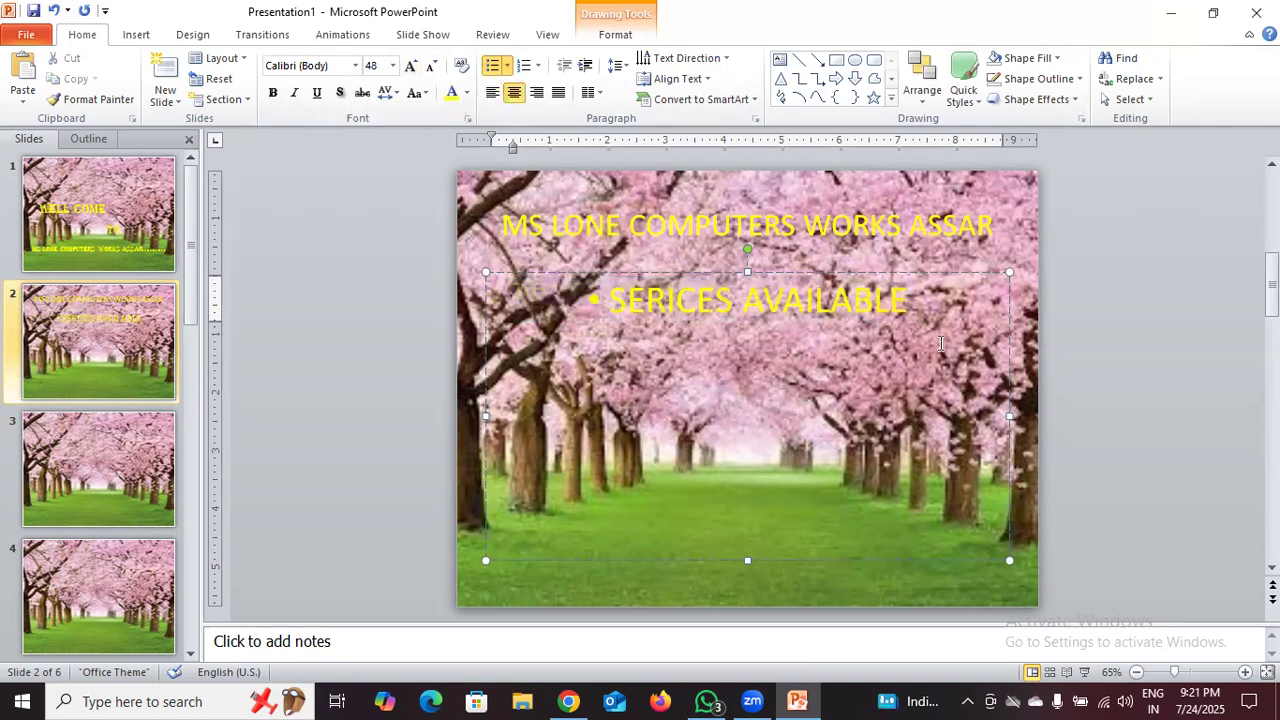
pyautogui.press('Return')
pyautogui.press('BackSpace')
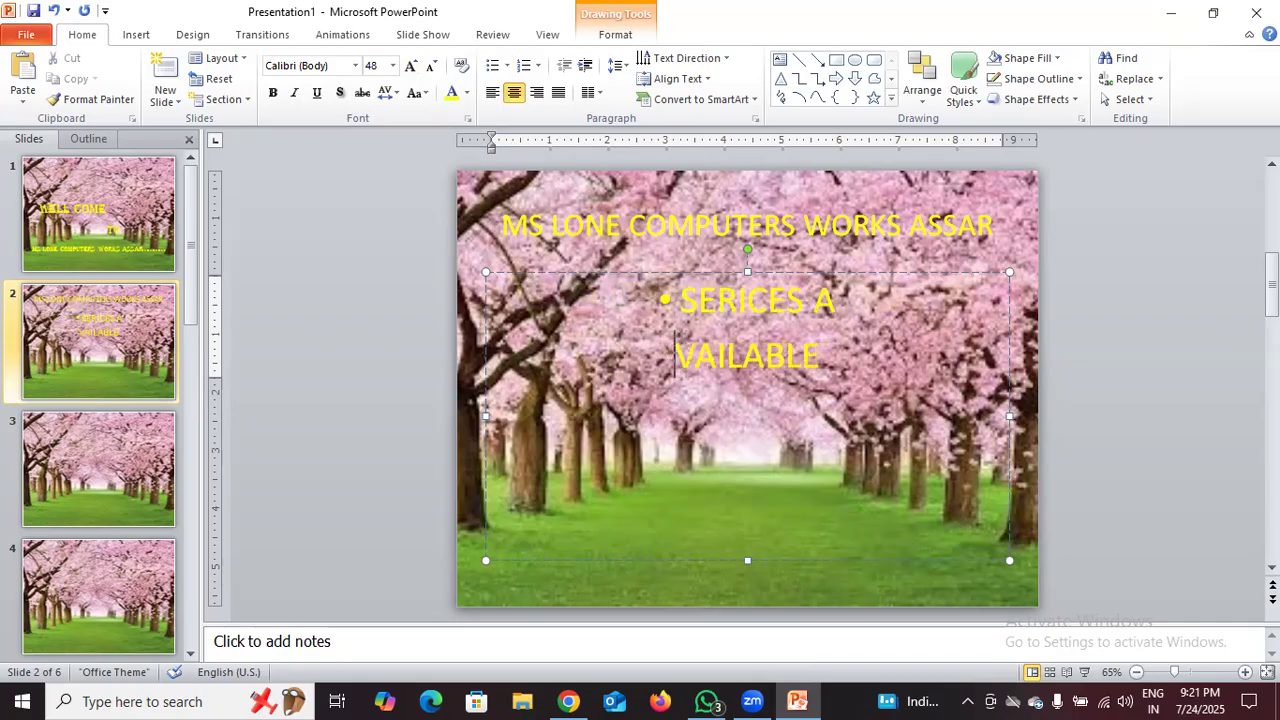
pyautogui.click(58, 16)
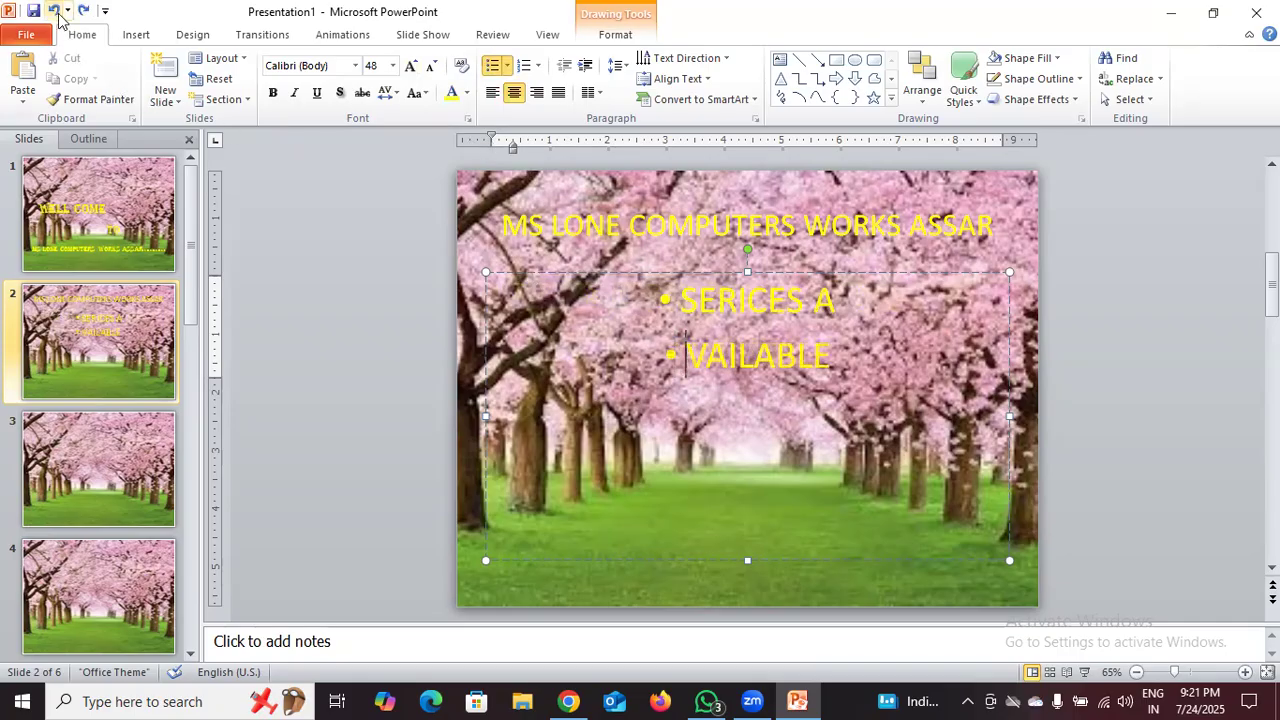
pyautogui.click(58, 16)
# Step: Add the bullets "ONLINE SERVICES", "PASSPORT", "LABOUR CARD" and "ESHRAM" below the first bullet on slide 2
pyautogui.click(930, 316)
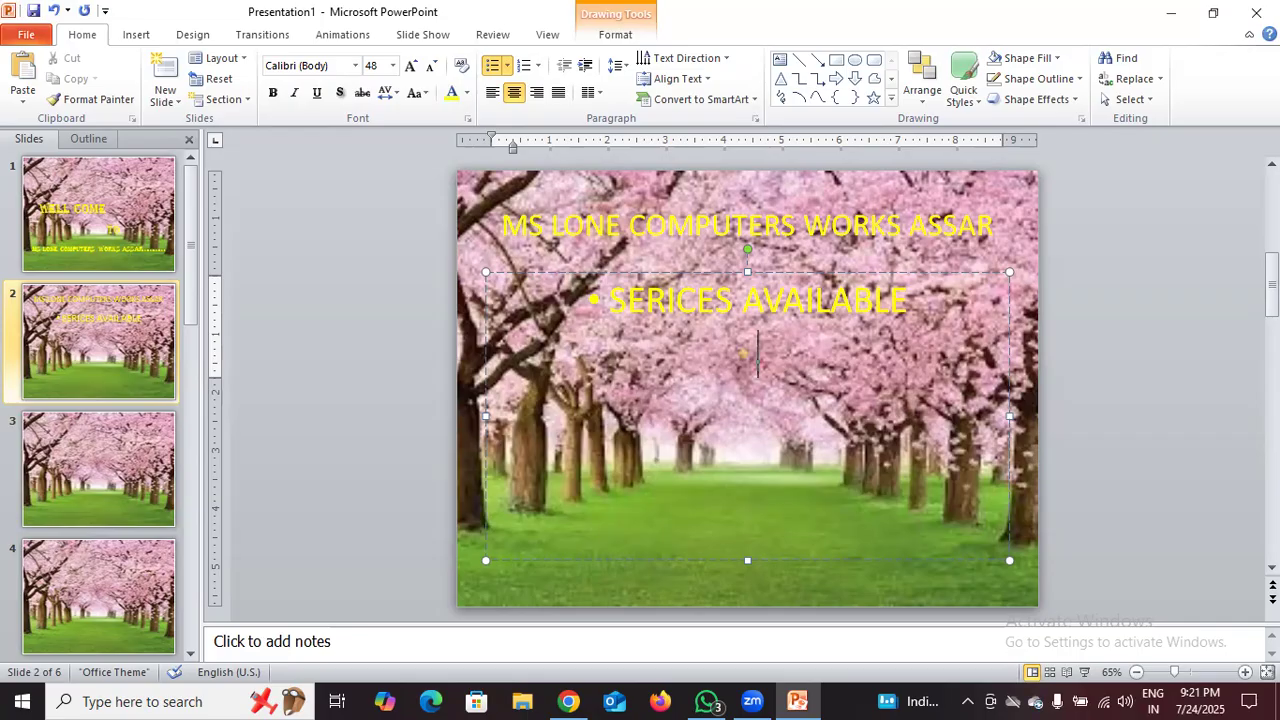
pyautogui.write('ONLINE SERVICES ')
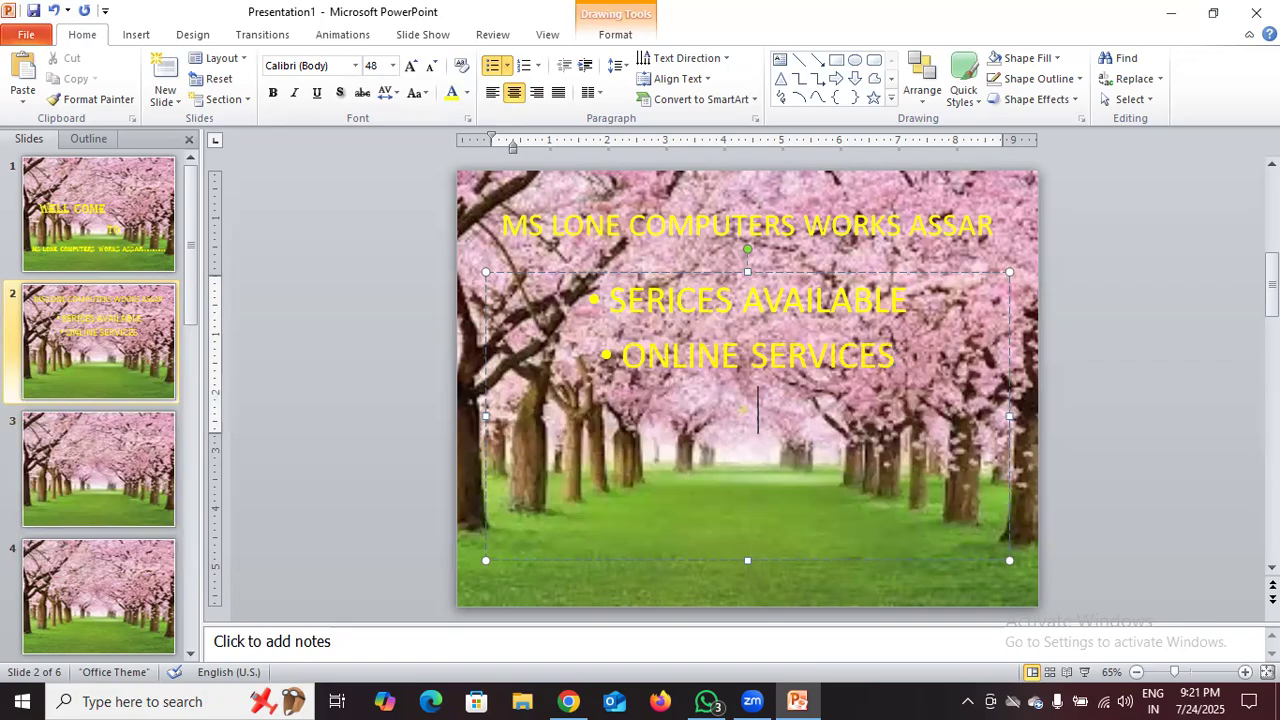
pyautogui.write('PAS')
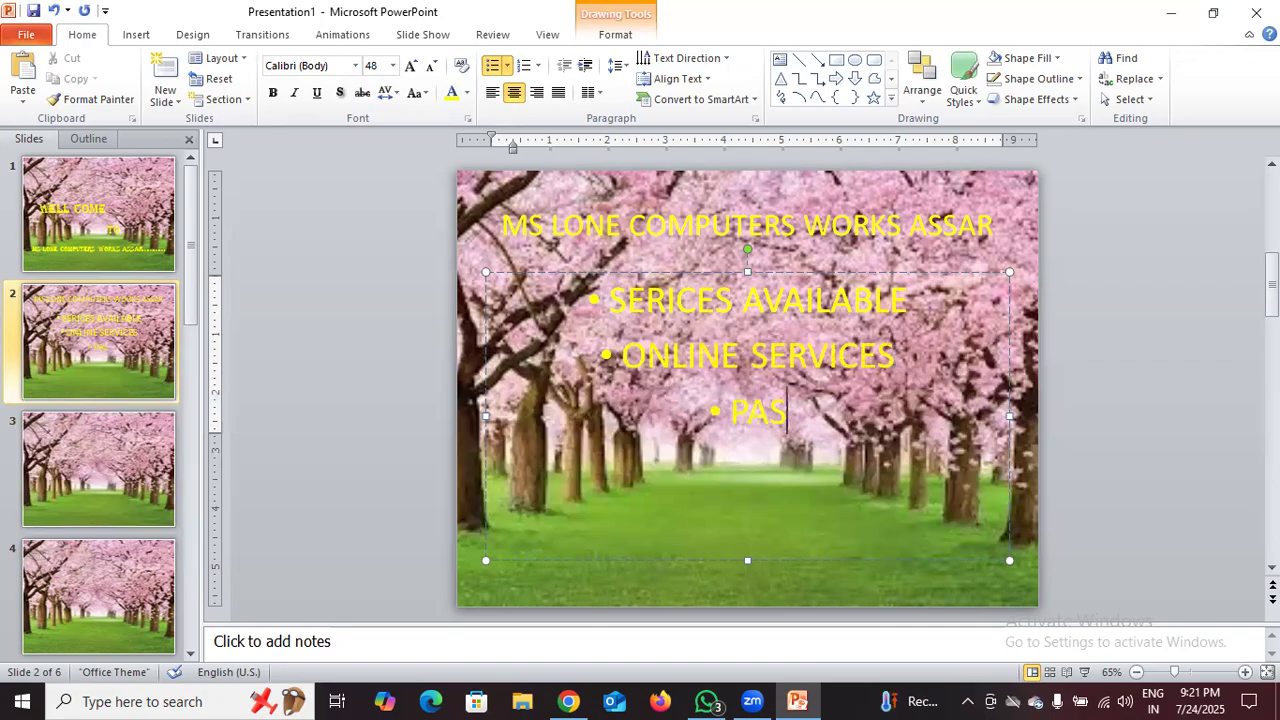
pyautogui.write('SPORT')
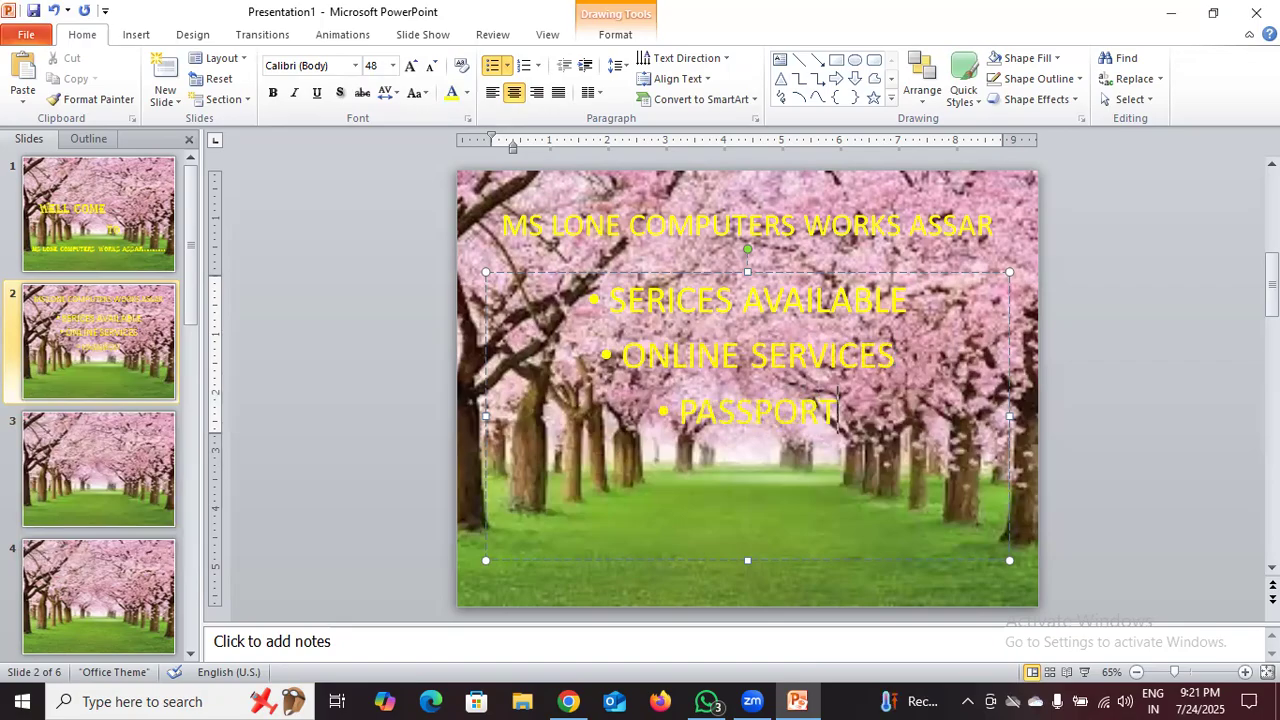
pyautogui.press('Return')
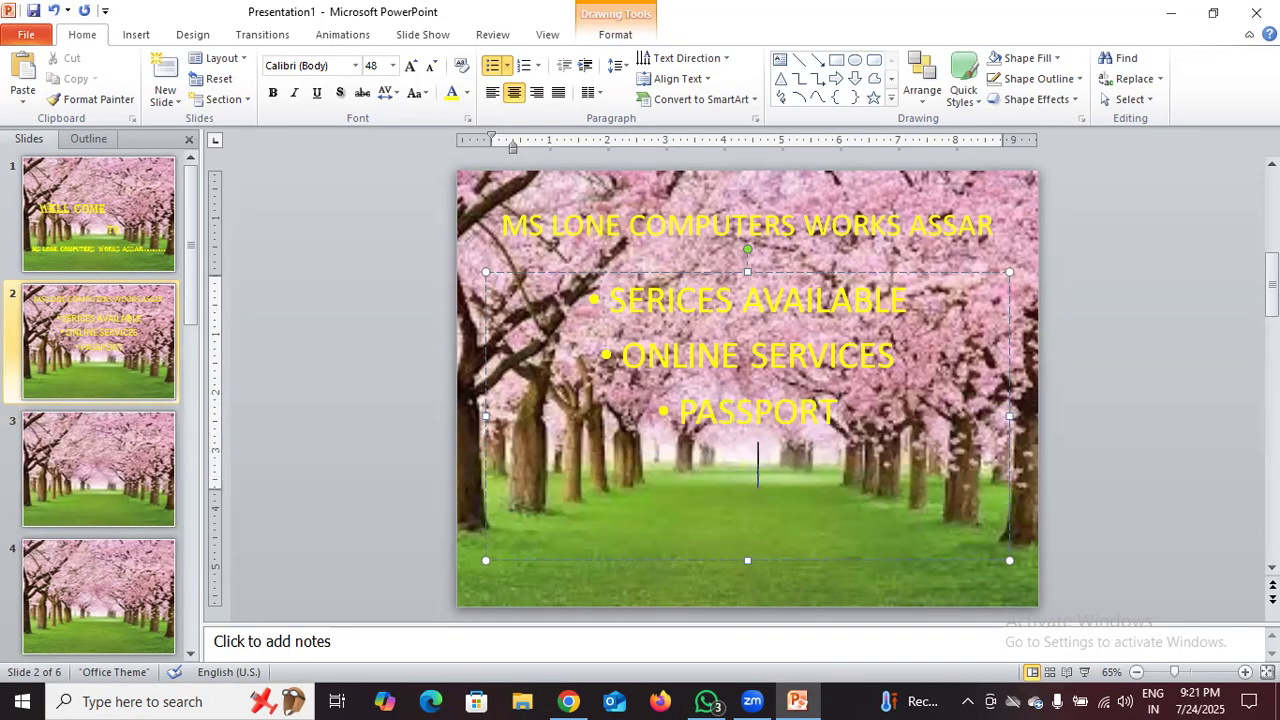
pyautogui.write('LABOUR CARD')
pyautogui.press('Return')
pyautogui.write('ESHRAM')
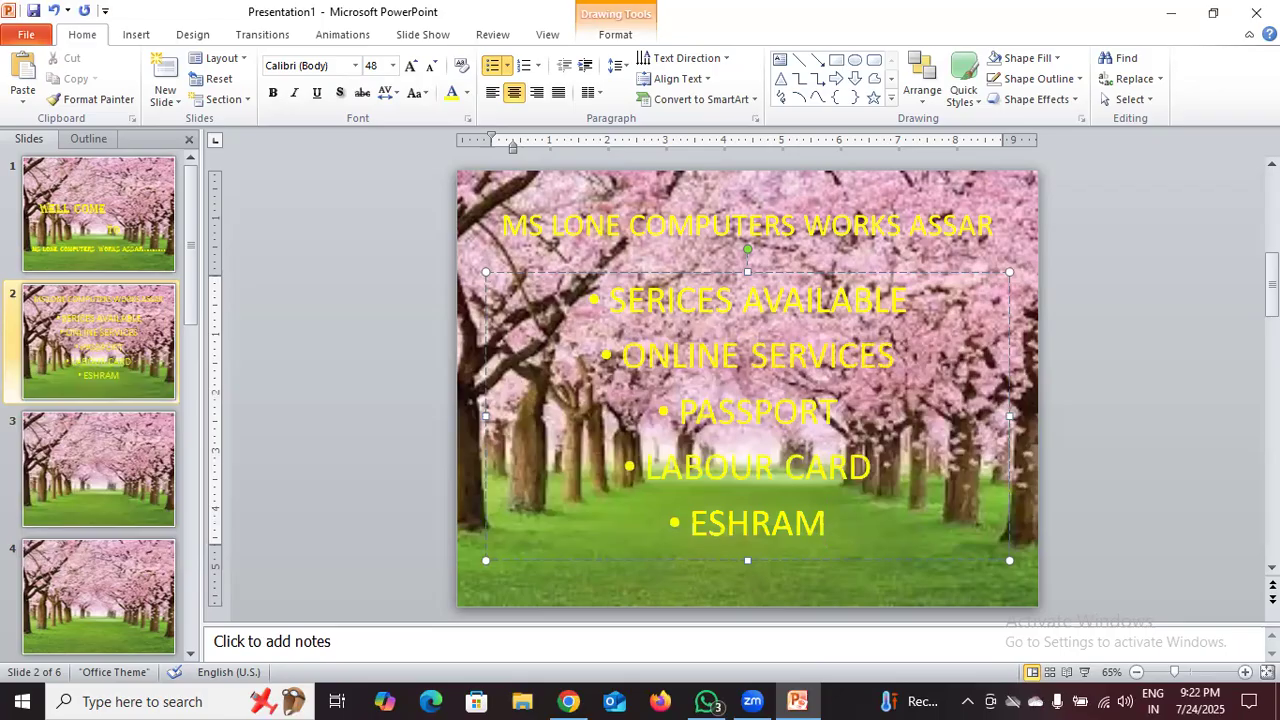
# Step: Copy the title "MS LONE COMPUTERS WORKS ASSAR" from slide 2 into the title placeholder of slide 3
pyautogui.click(153, 468)
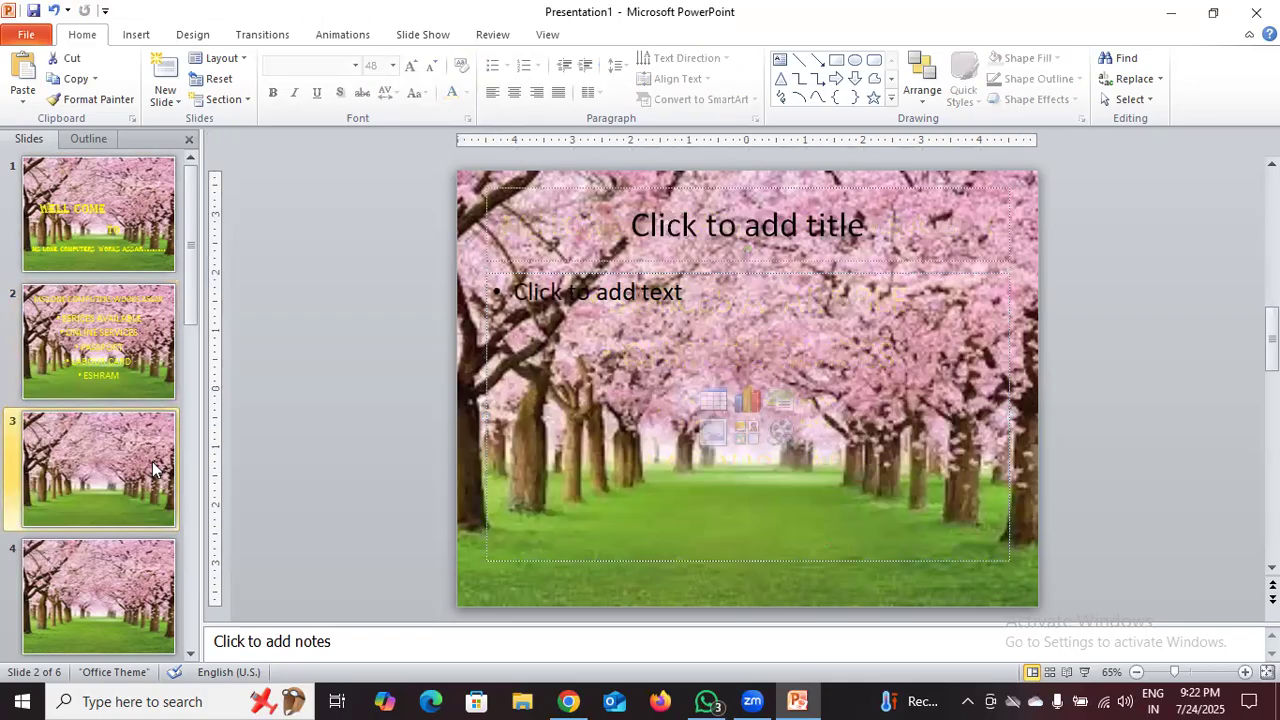
pyautogui.click(158, 338)
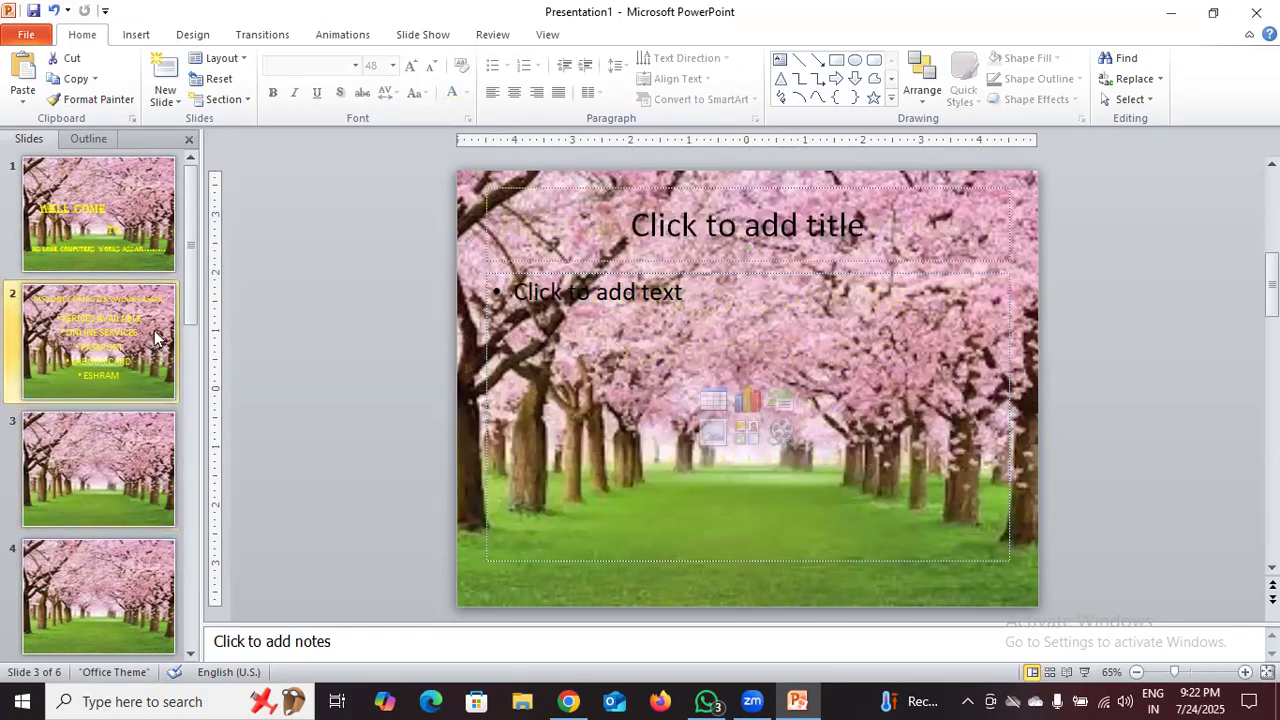
pyautogui.moveTo(996, 231); pyautogui.dragTo(500, 240)
pyautogui.hotkey('ctrl', 'c')
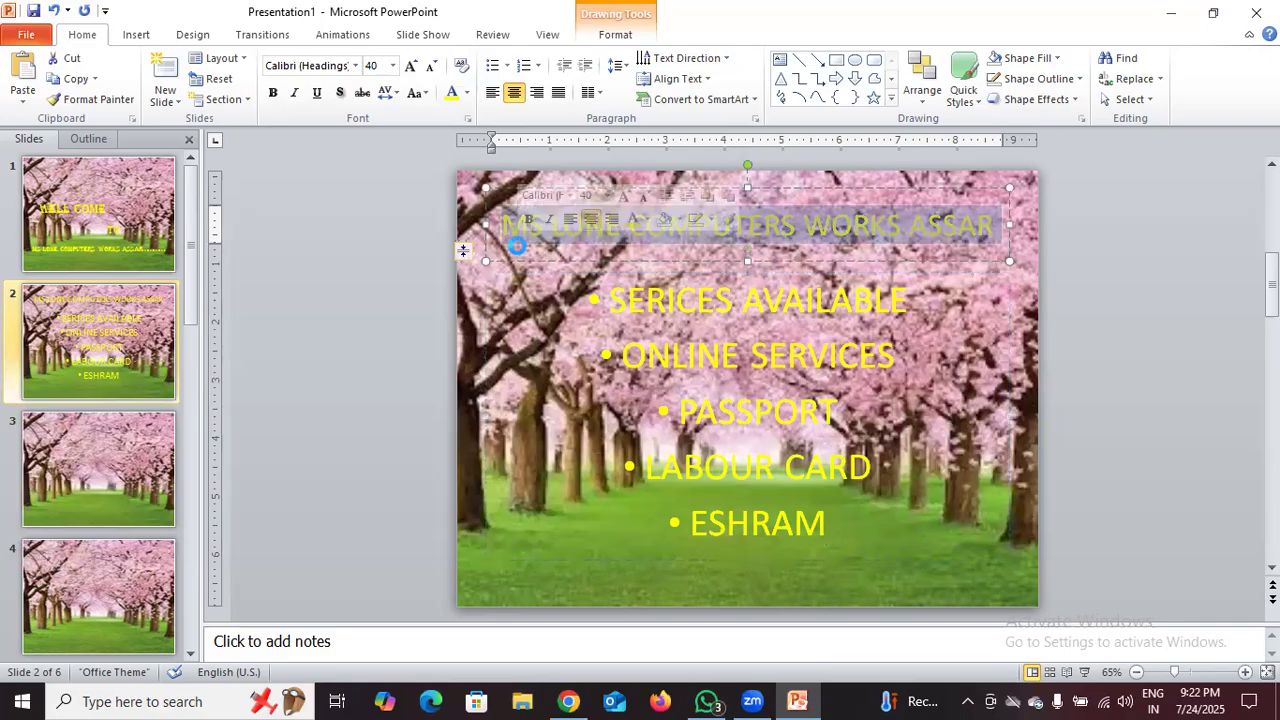
pyautogui.click(125, 450)
pyautogui.click(603, 263)
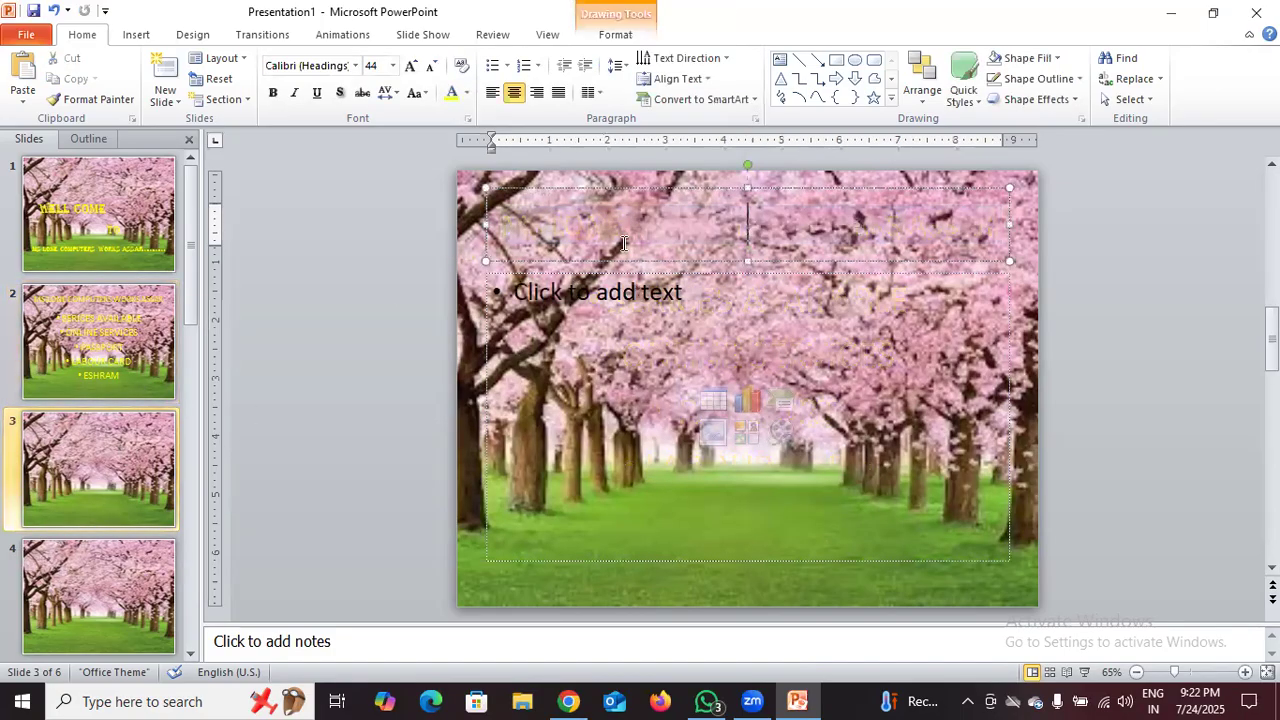
pyautogui.hotkey('ctrl', 'v')
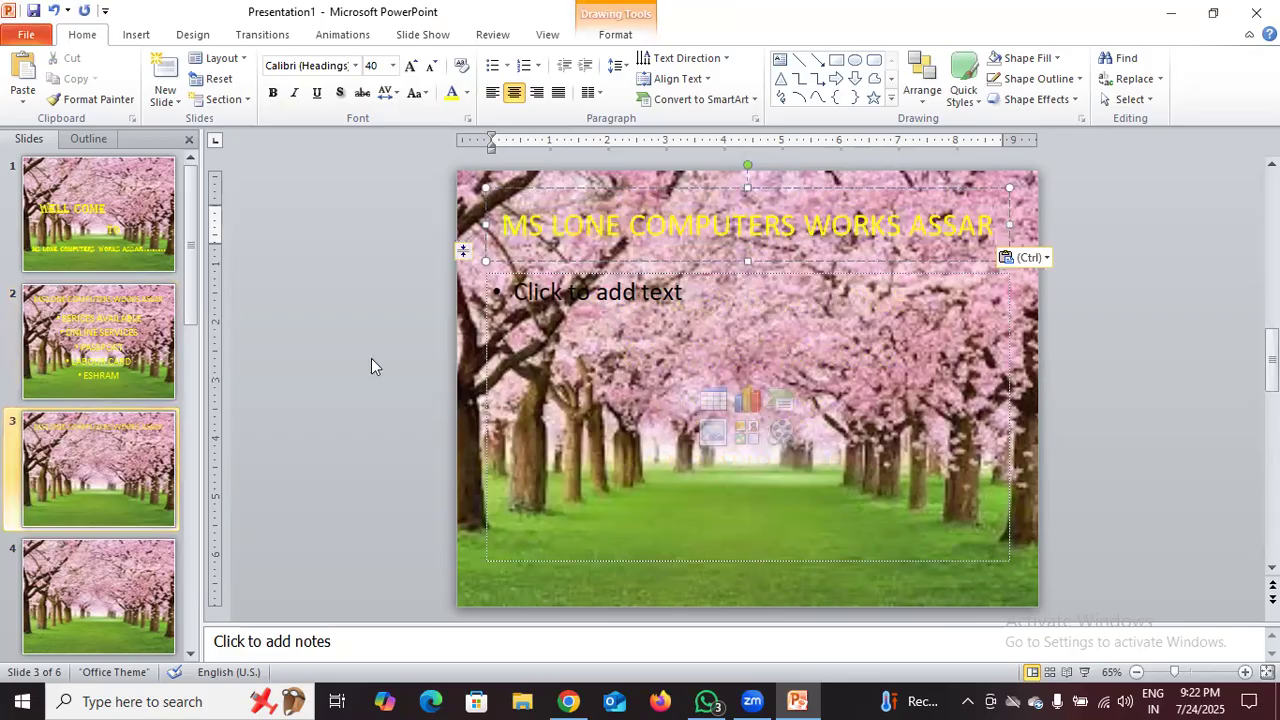
# Step: Copy the "SERICES AVAILABLE" bullet from slide 2 into the body placeholder of slide 3
pyautogui.scroll(2, 296, 276)
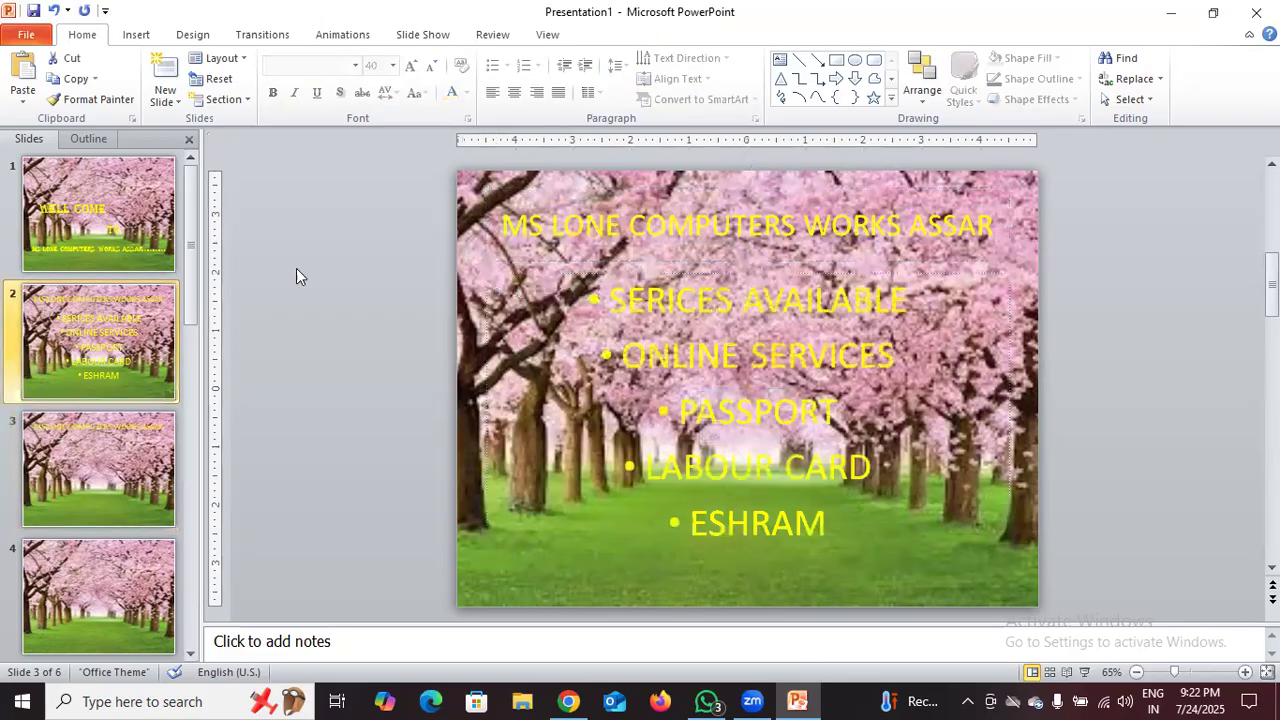
pyautogui.moveTo(915, 301); pyautogui.dragTo(595, 316)
pyautogui.hotkey('ctrl', 'c')
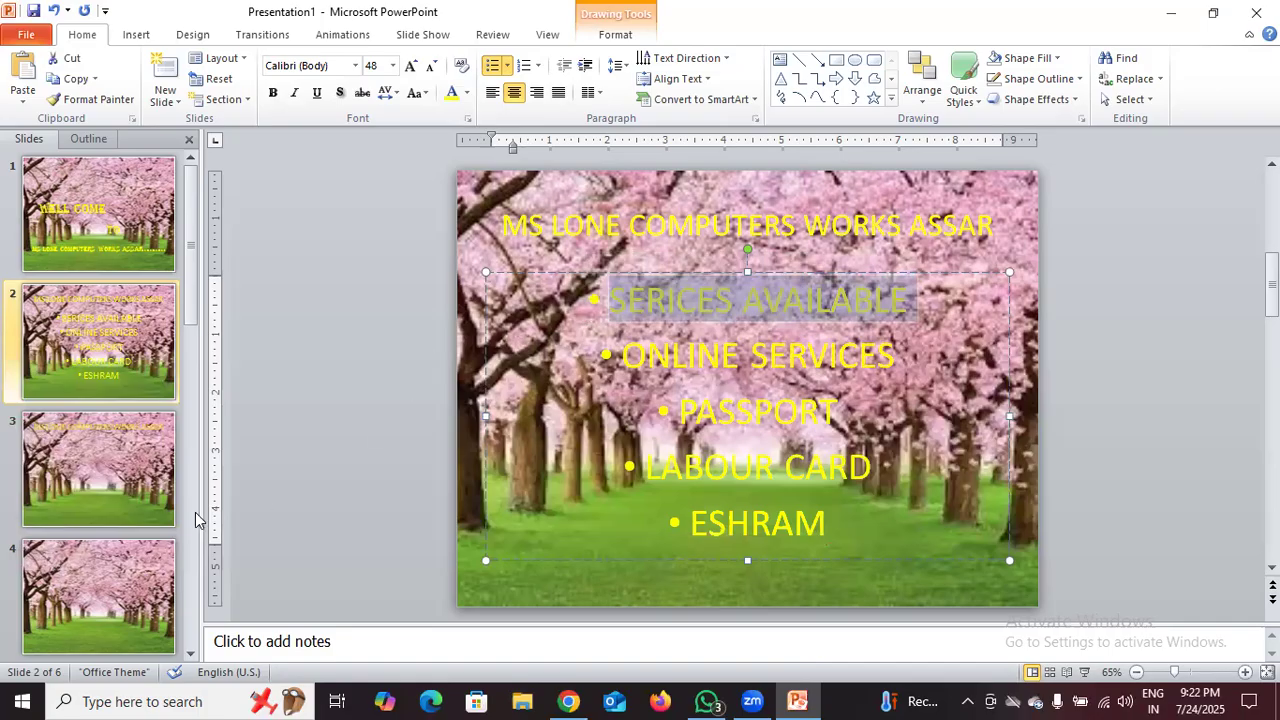
pyautogui.scroll(-2, 288, 434)
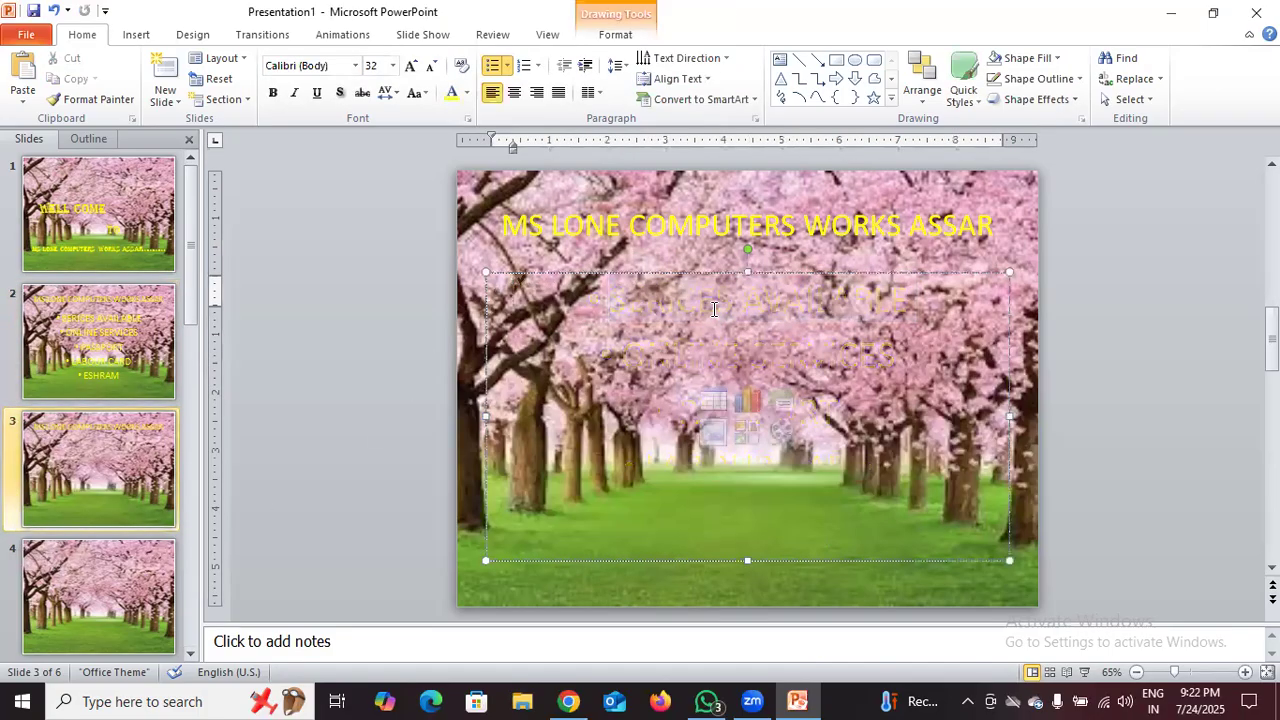
pyautogui.hotkey('ctrl', 'v')
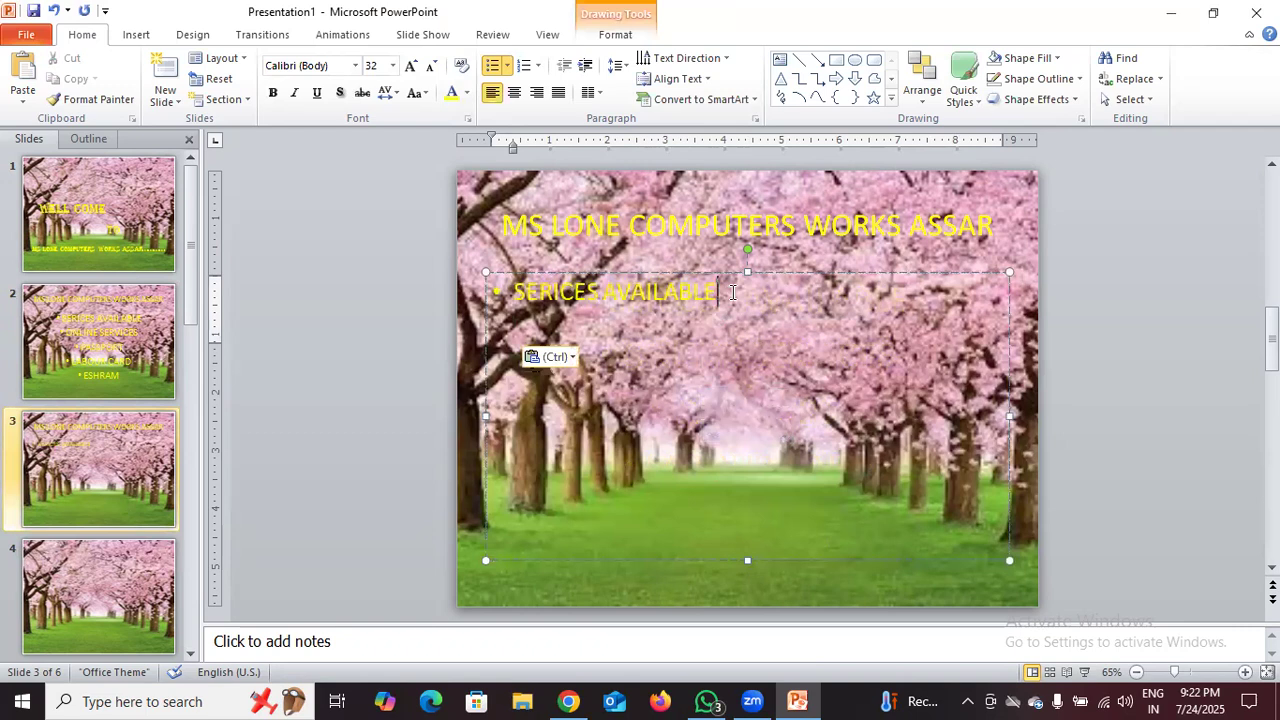
# Step: Add the bullets "AADHAAR SERIVCES" and "PAN SERVICES" below the first bullet on slide 3
pyautogui.press('Return')
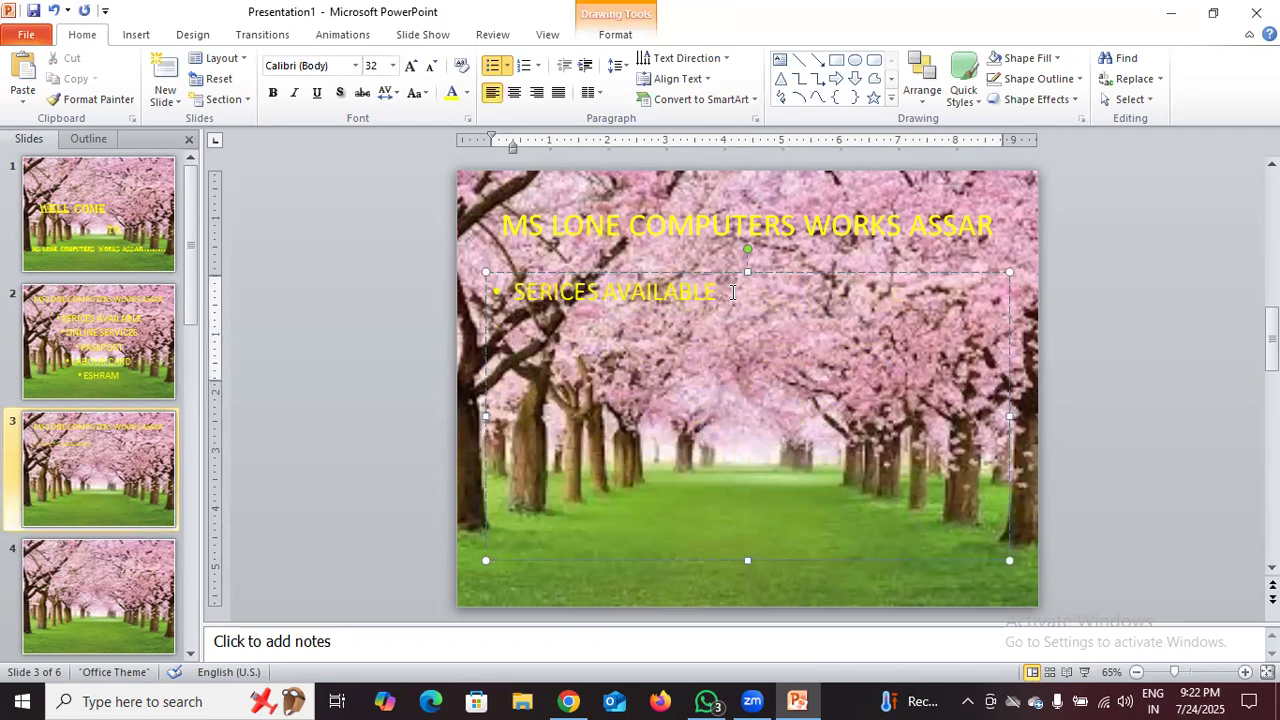
pyautogui.write('AADHAAR S')
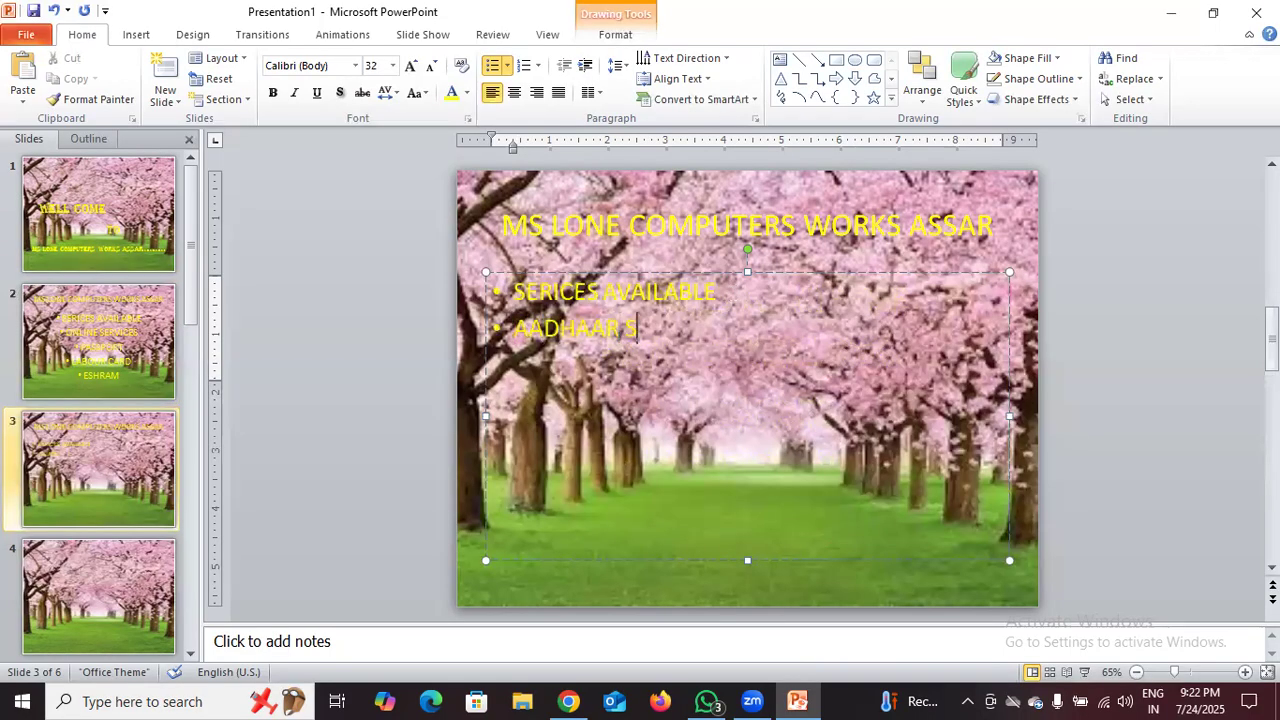
pyautogui.write('ERIV')
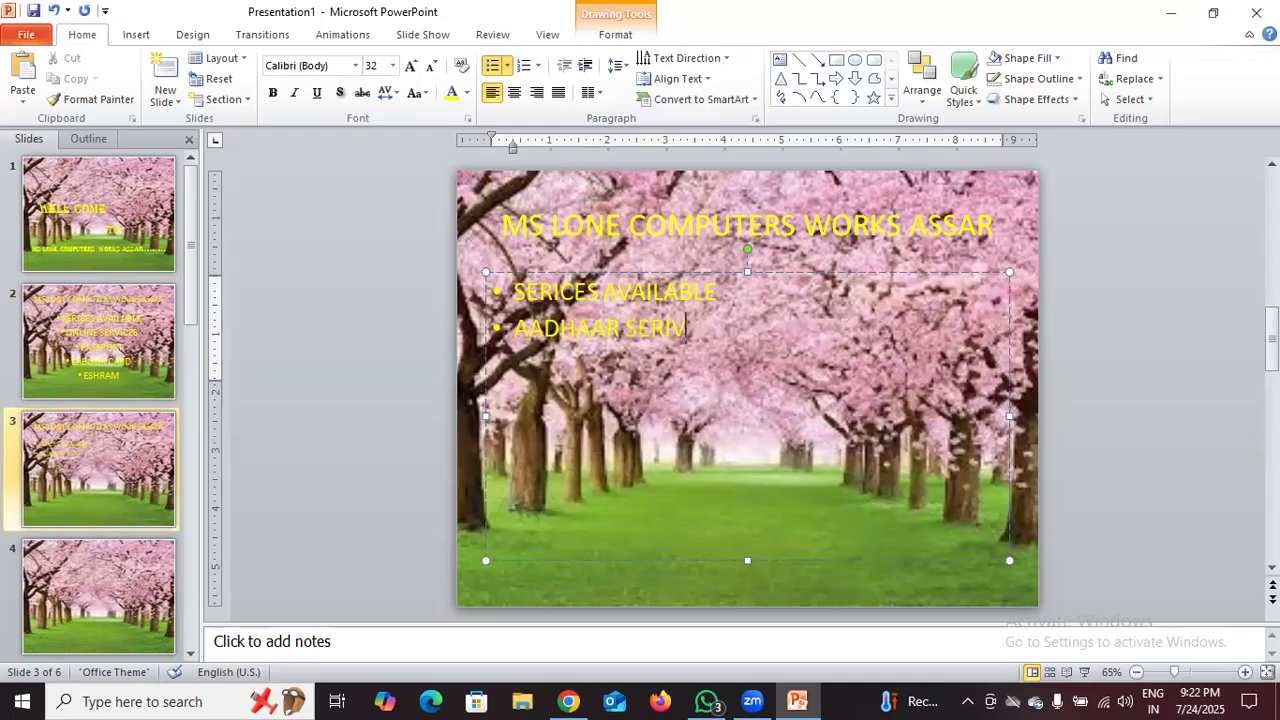
pyautogui.write('CES')
pyautogui.press('Return')
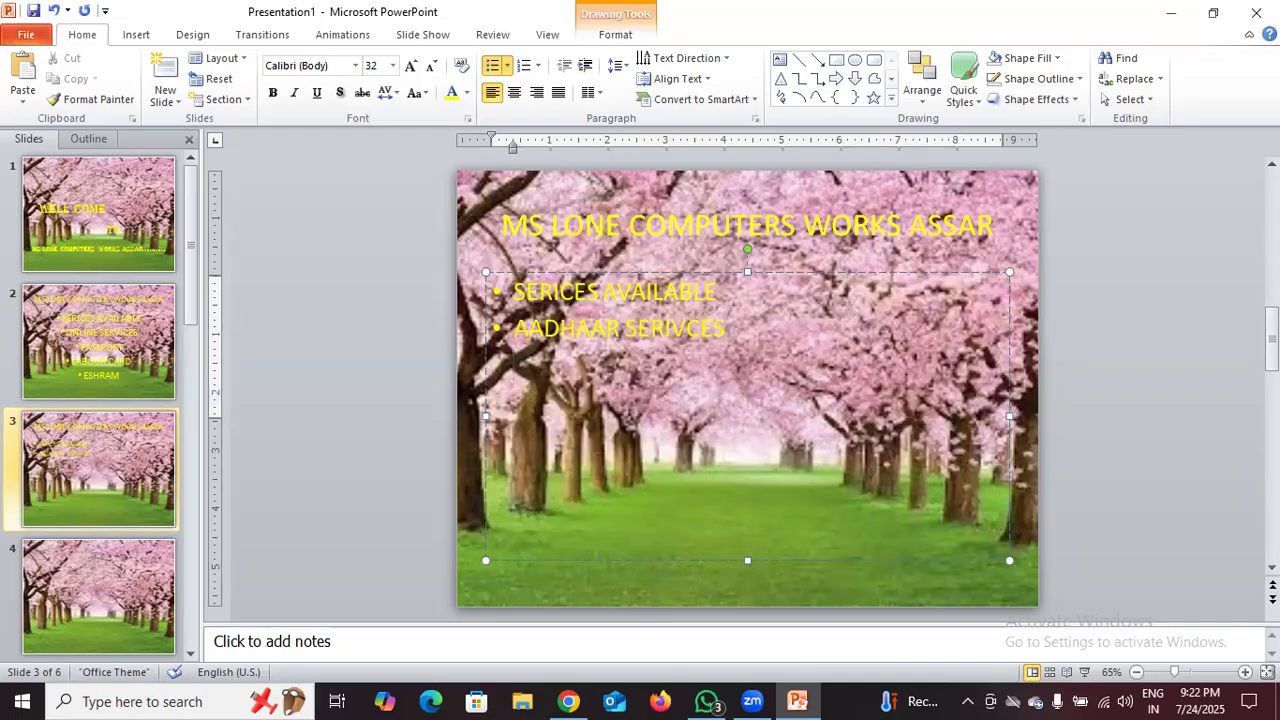
pyautogui.write('PAN SER')
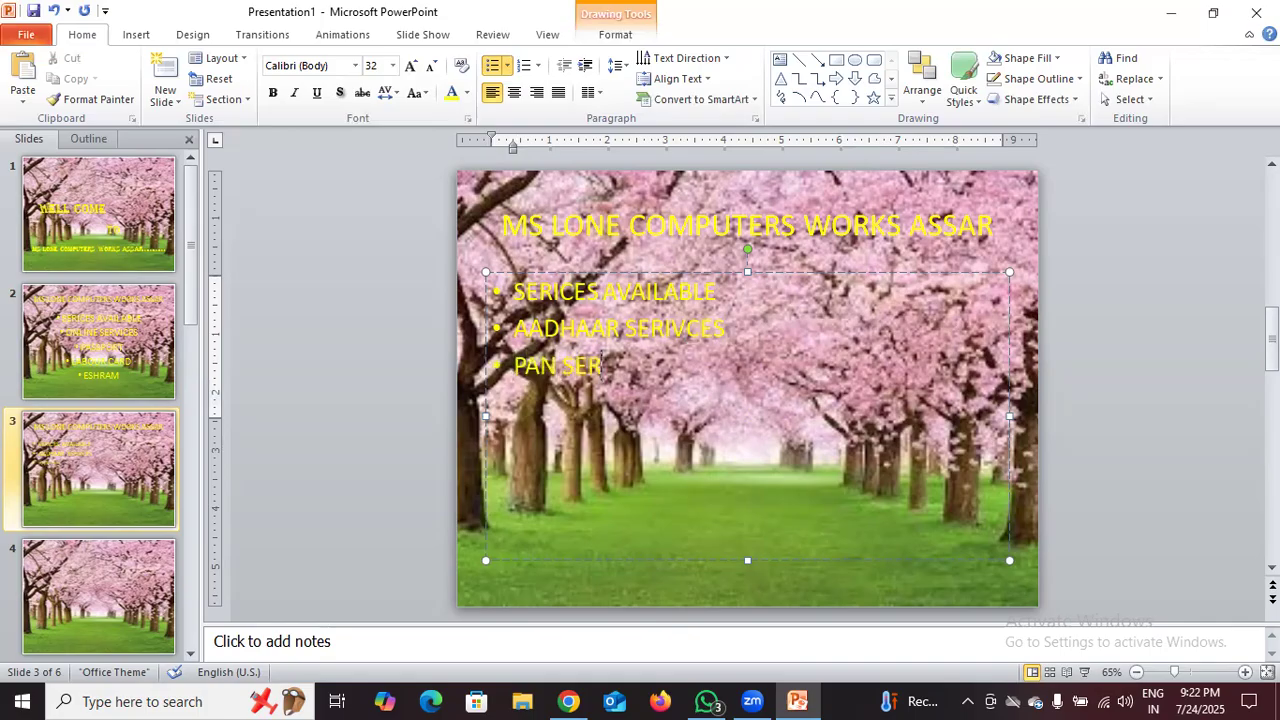
pyautogui.write('VICES')
pyautogui.press('Return')
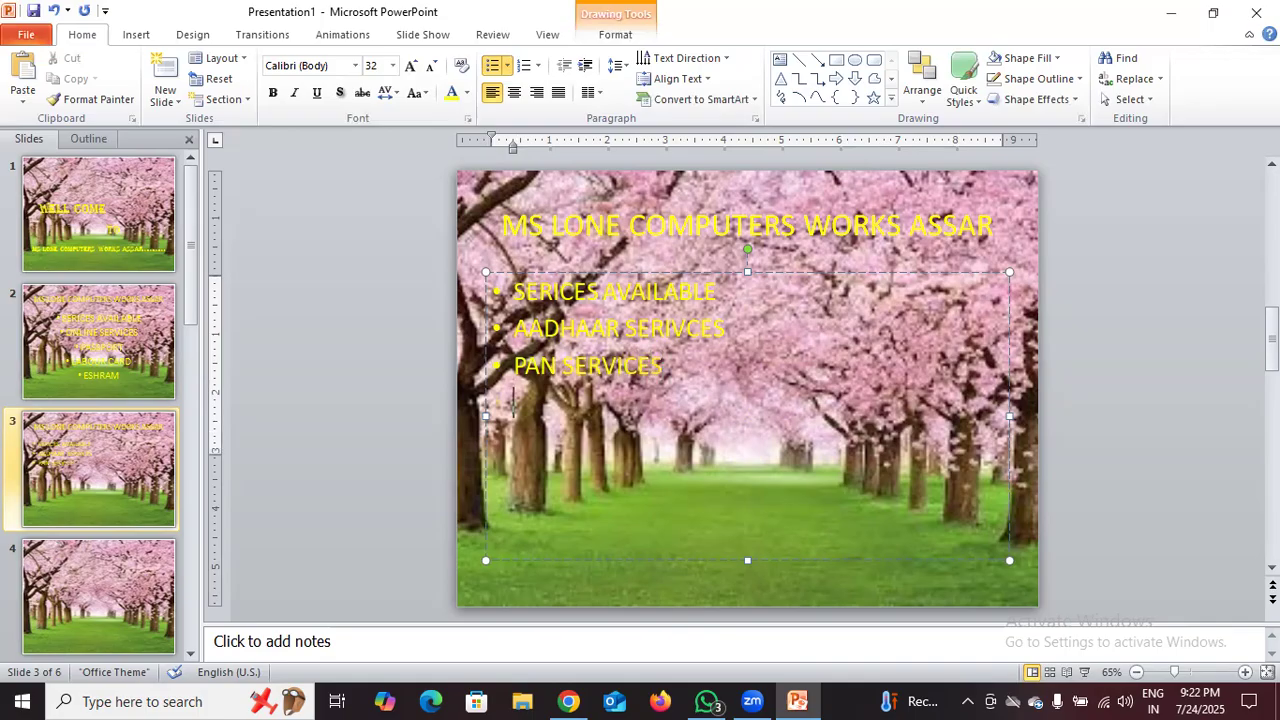
# Step: Delete the text of the "PAN SERVICES" bullet on slide 3, leaving an empty third bullet
pyautogui.write('CA')
pyautogui.press('BackSpace')
pyautogui.press('BackSpace')
pyautogui.press('BackSpace')
pyautogui.press('BackSpace')
pyautogui.press('BackSpace')
pyautogui.press('BackSpace')
pyautogui.press('BackSpace')
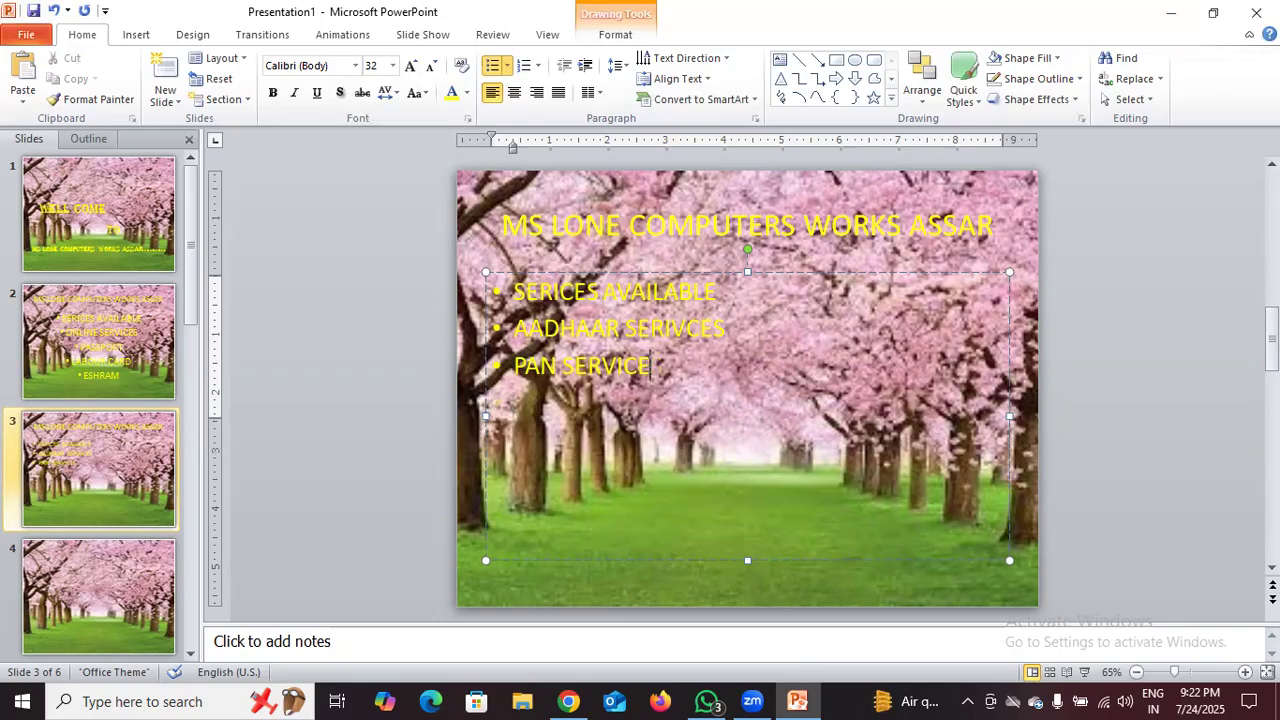
pyautogui.press('BackSpace')
pyautogui.press('BackSpace')
pyautogui.press('BackSpace')
pyautogui.press('BackSpace')
pyautogui.press('BackSpace')
pyautogui.press('BackSpace')
pyautogui.press('BackSpace')
pyautogui.press('BackSpace')
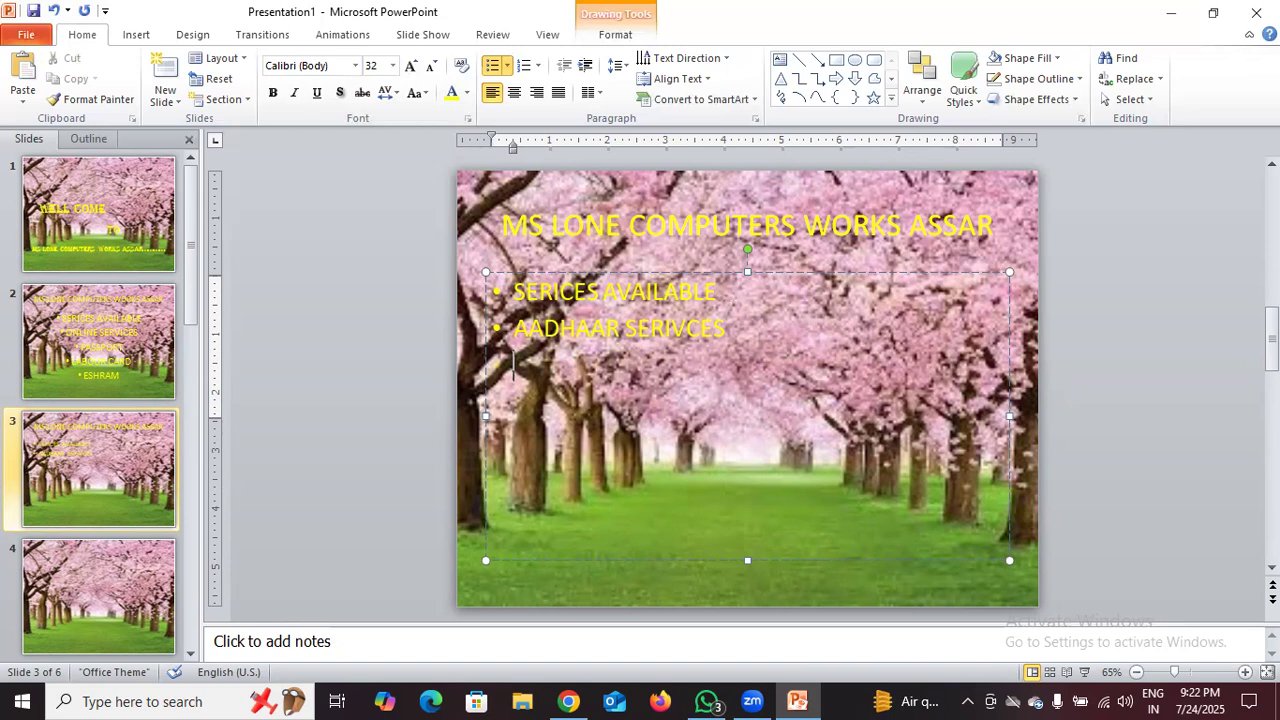
# Step: Add the bullets "BOIMARTIC UPDATE" and "DEMOGRAPHY" below "AADHAAR SERIVCES" on slide 3
pyautogui.write('BOIMARTIC UPD')
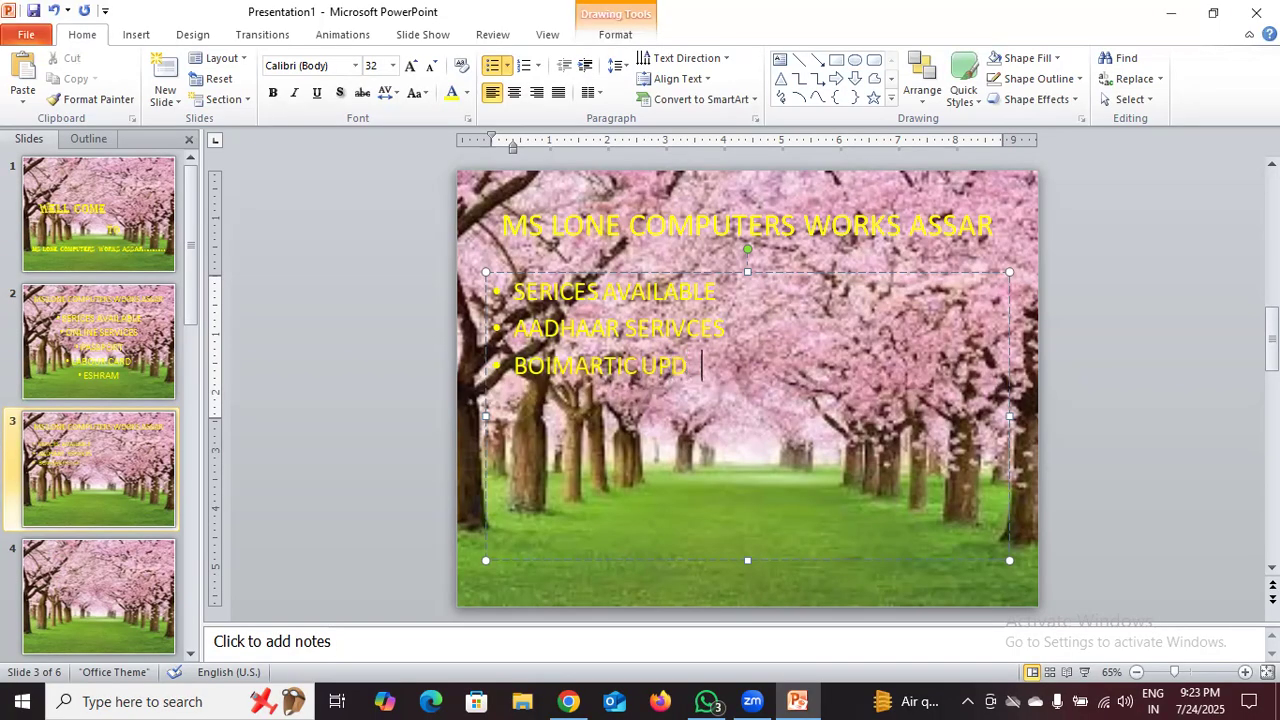
pyautogui.press('BackSpace')
pyautogui.write('ATE')
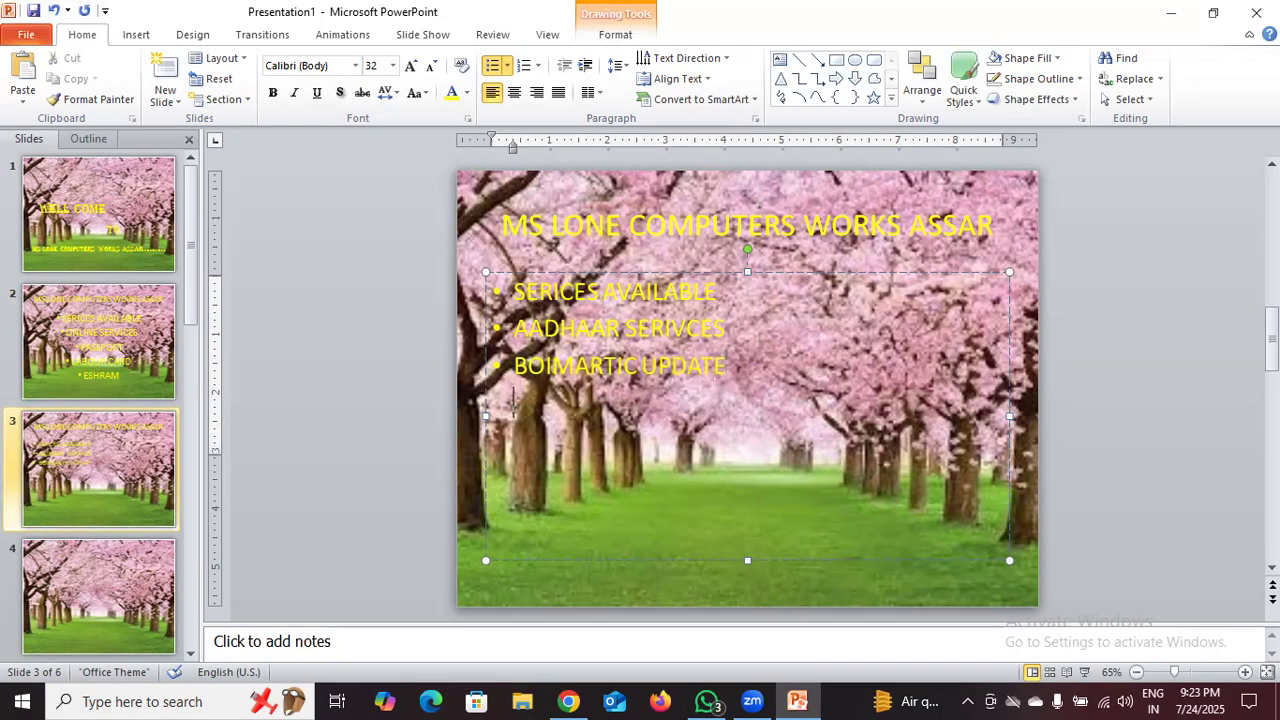
pyautogui.press('Return')
pyautogui.write('DEMOG')
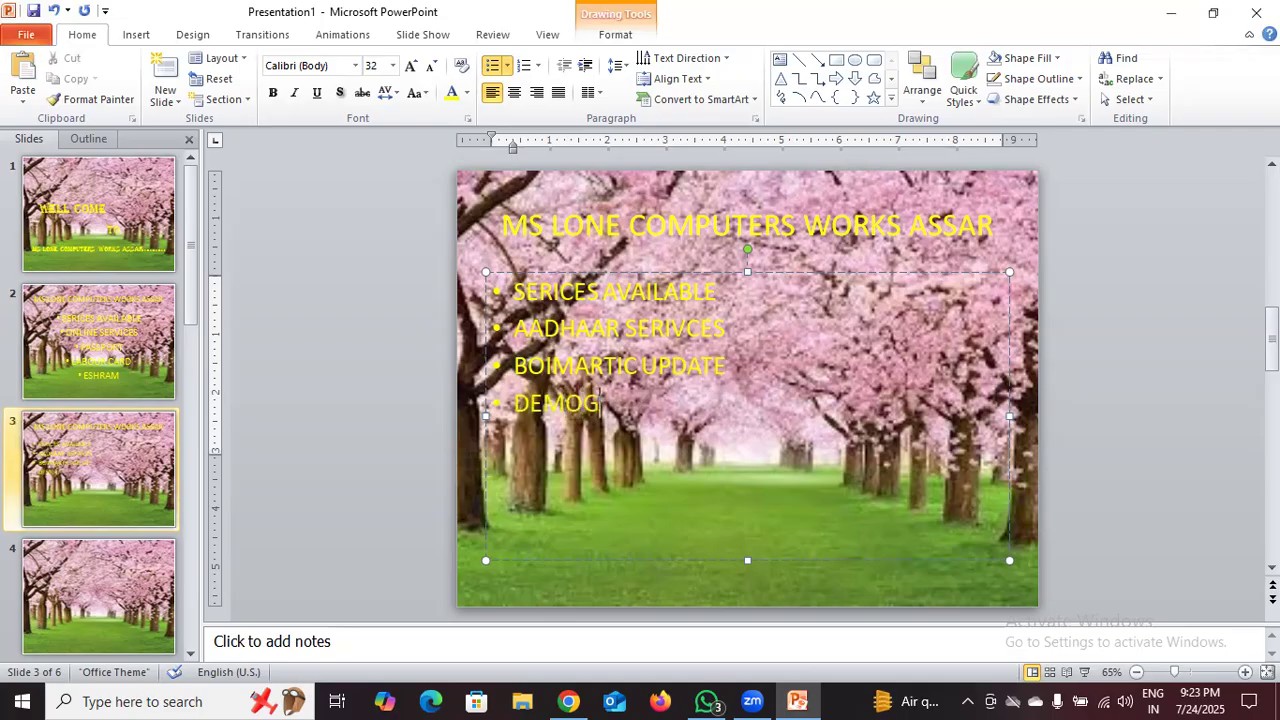
pyautogui.write('RAPHY')
pyautogui.press('Return')
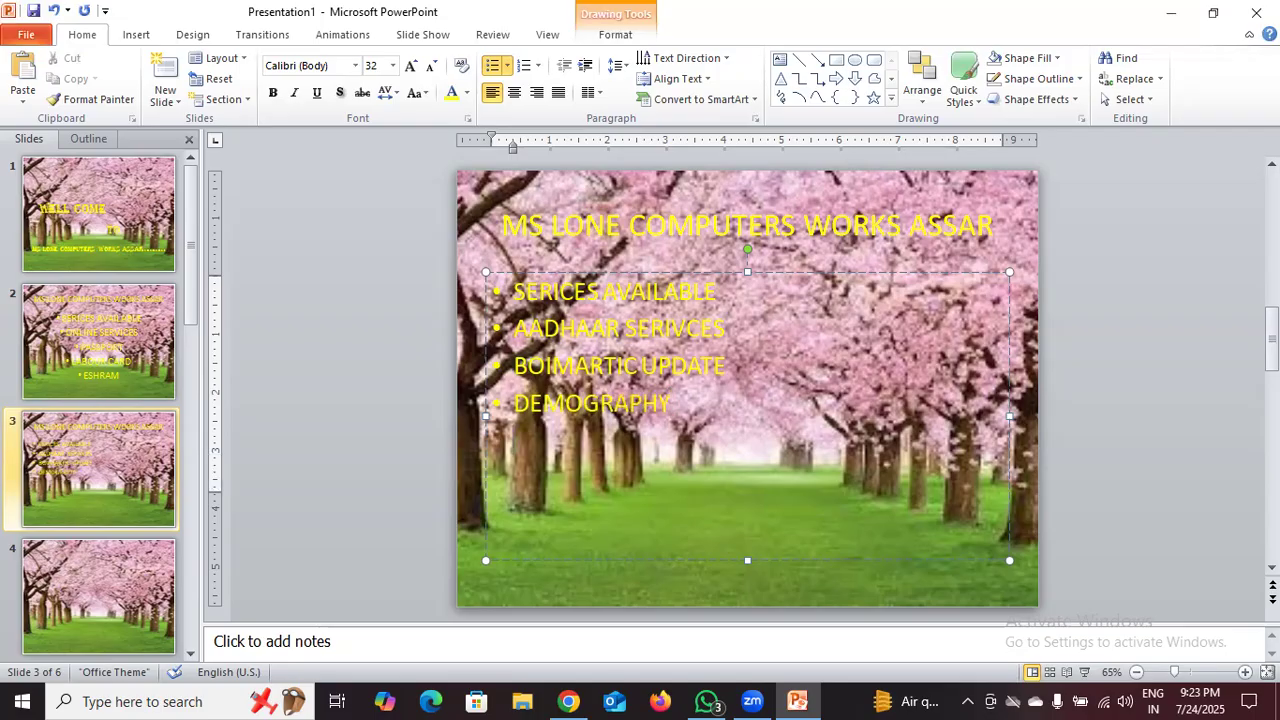
# Step: Add the bullet "NEW AADHAAR ENROLLMENT" below "DEMOGRAPHY" on slide 3
pyautogui.write('NEW A')
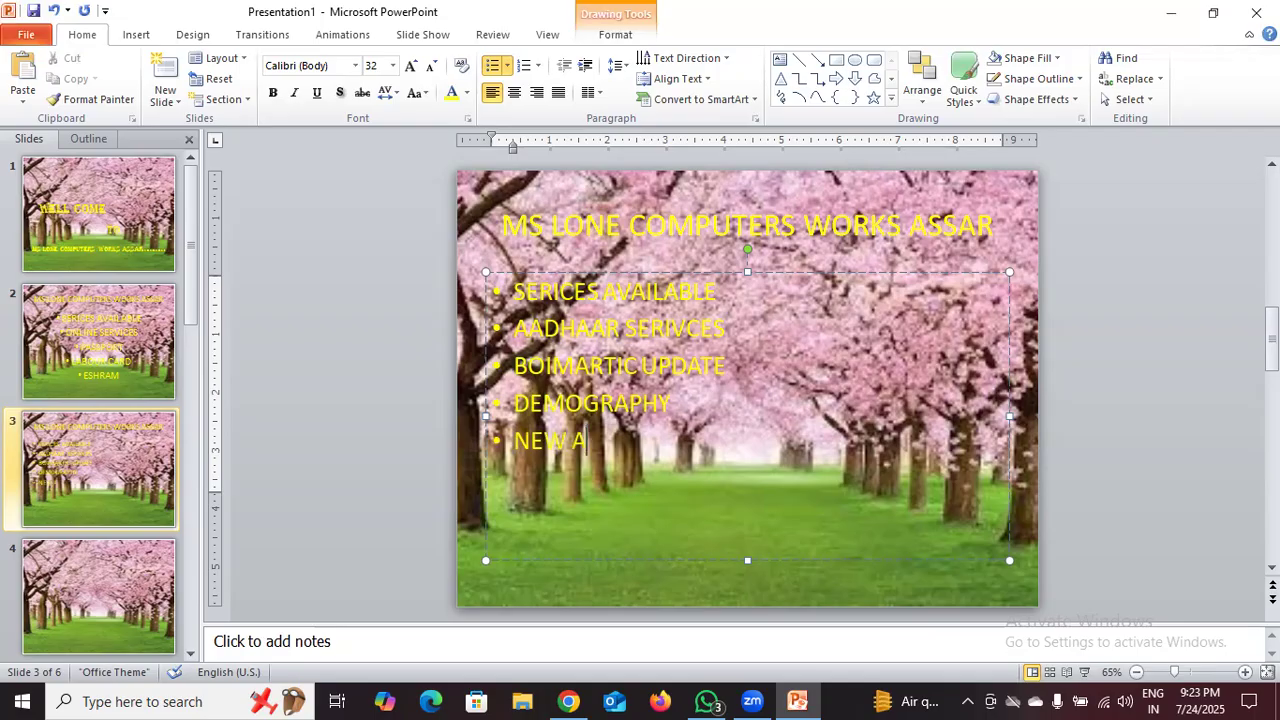
pyautogui.write('ADHAAR')
pyautogui.write(' EP')
pyautogui.press('BackSpace')
pyautogui.write('N OLLMENT')
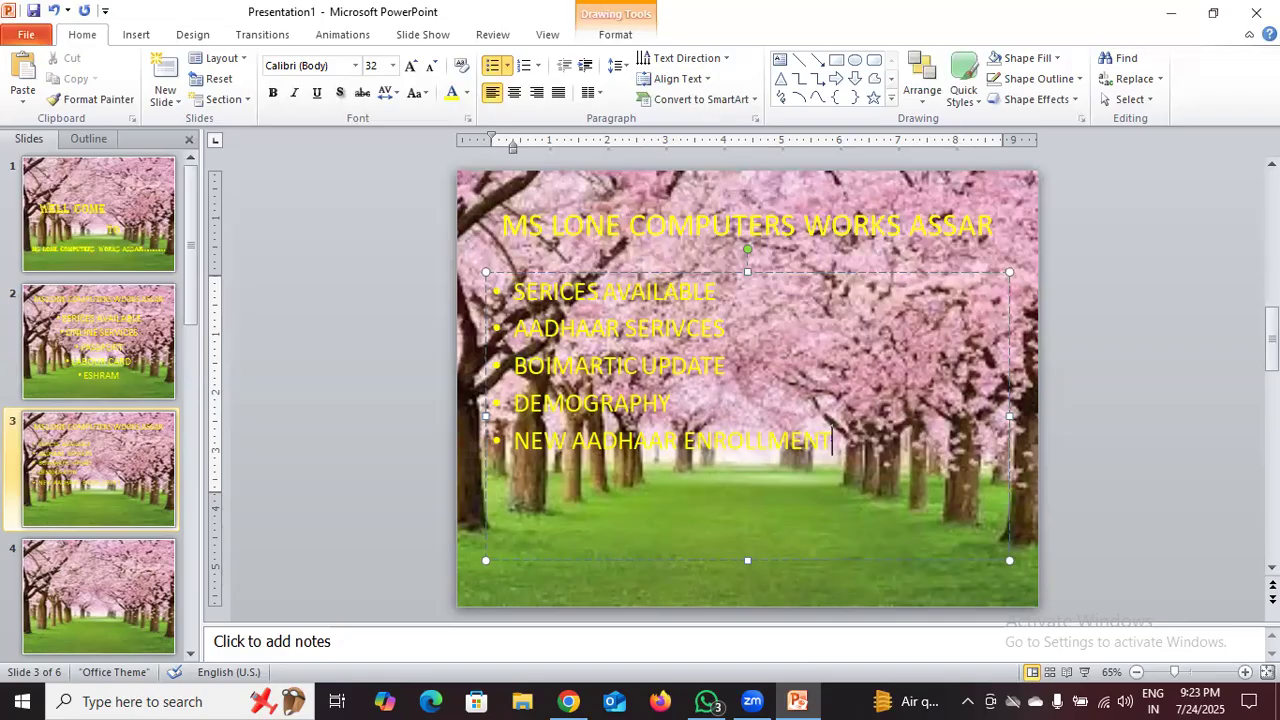
pyautogui.press('Return')
pyautogui.click(116, 619)
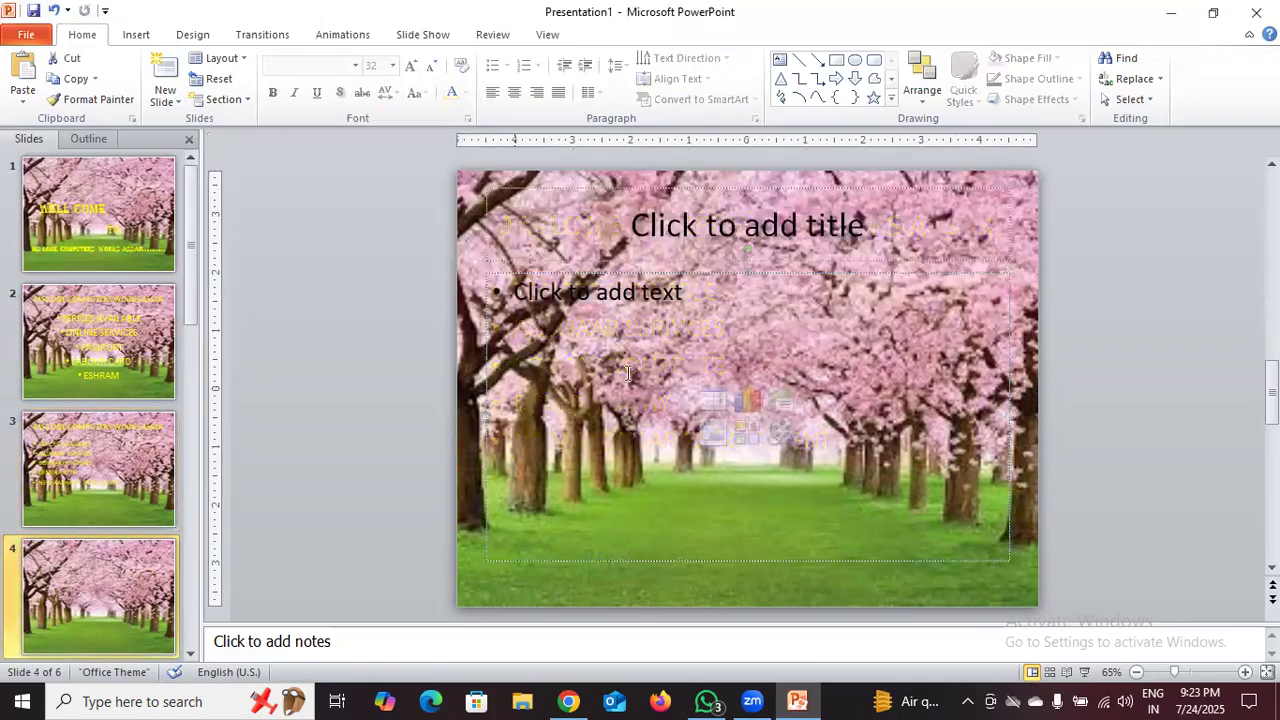
pyautogui.click(753, 227)
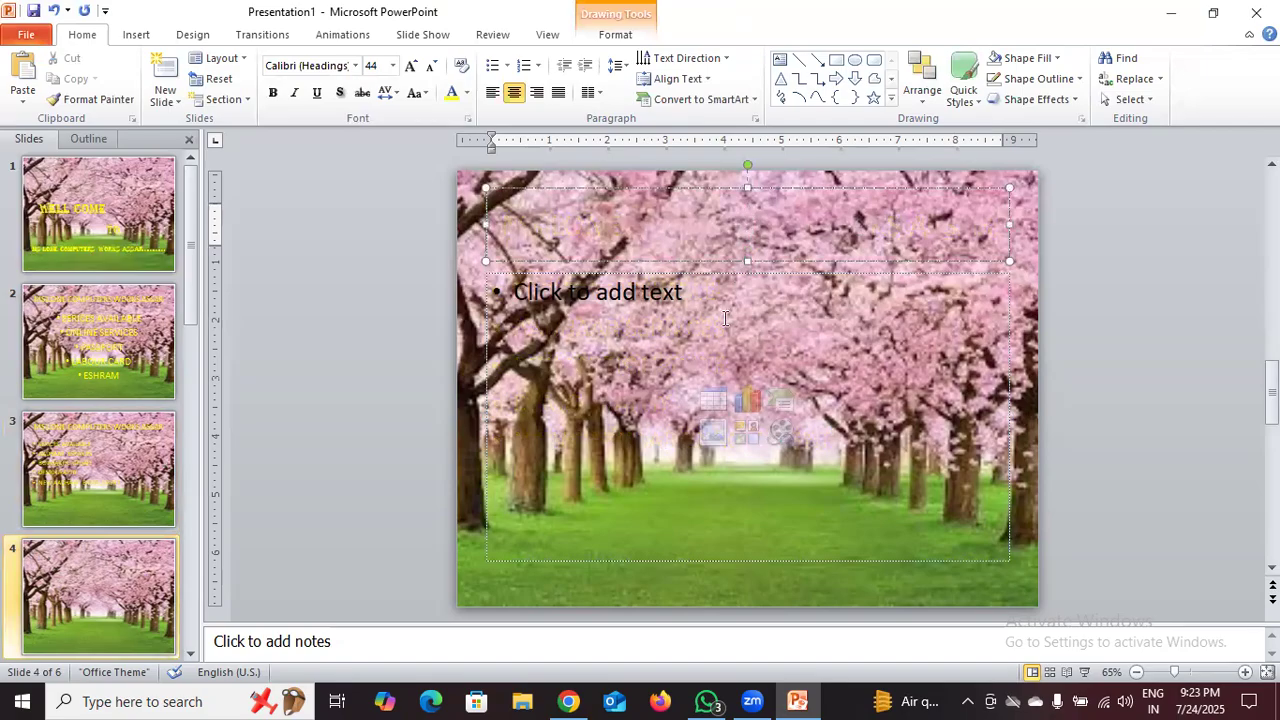
pyautogui.click(695, 457)
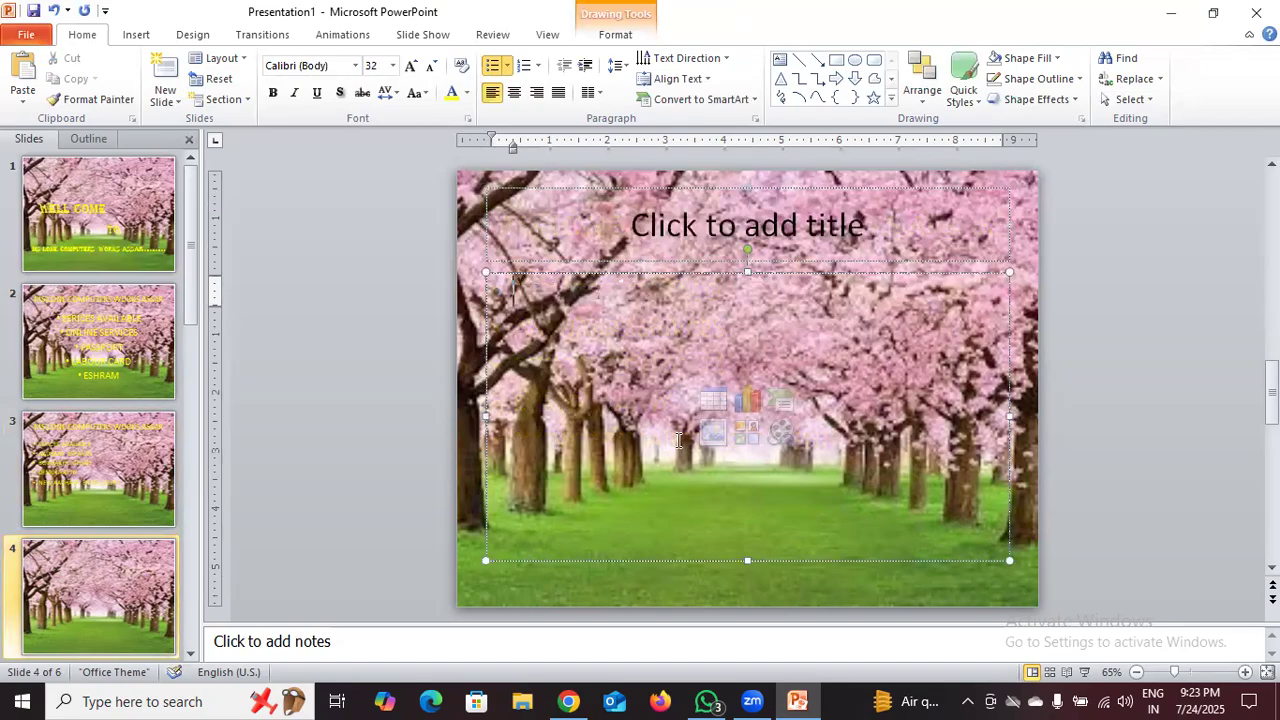
# Step: Give slide 1's background a dotted pattern fill with a light red foreground color
pyautogui.click(109, 206)
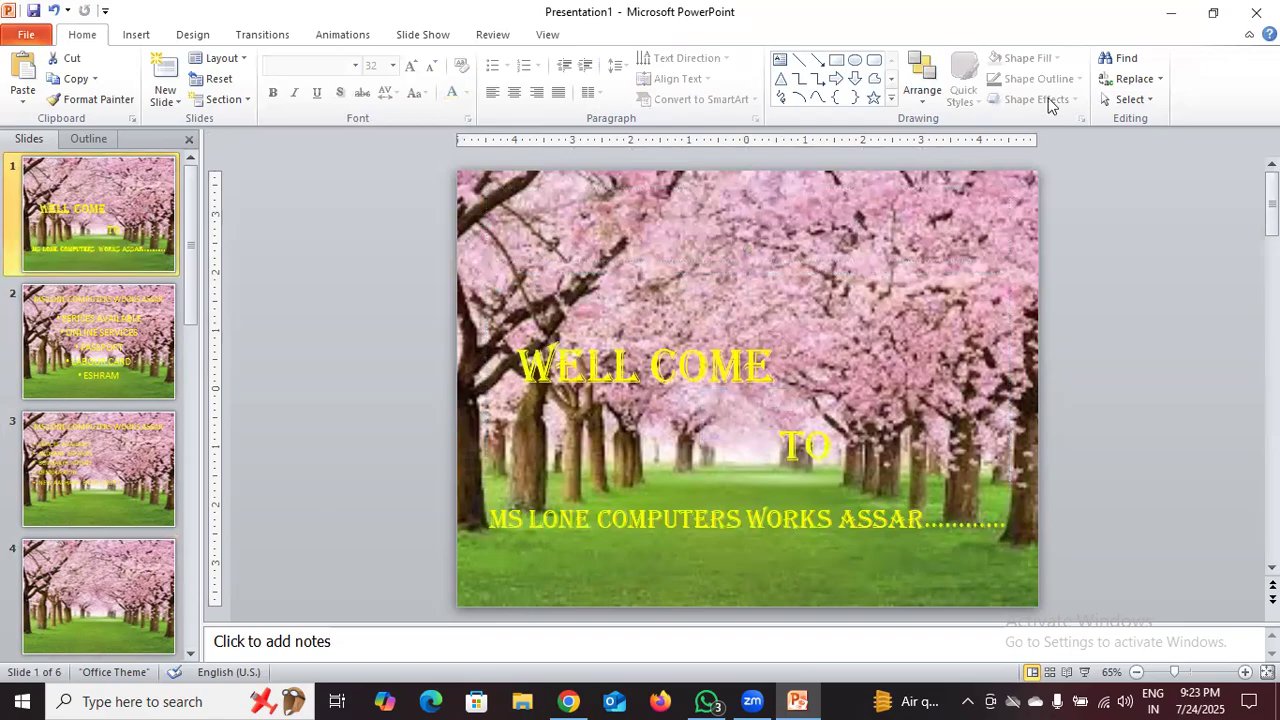
pyautogui.click(193, 40)
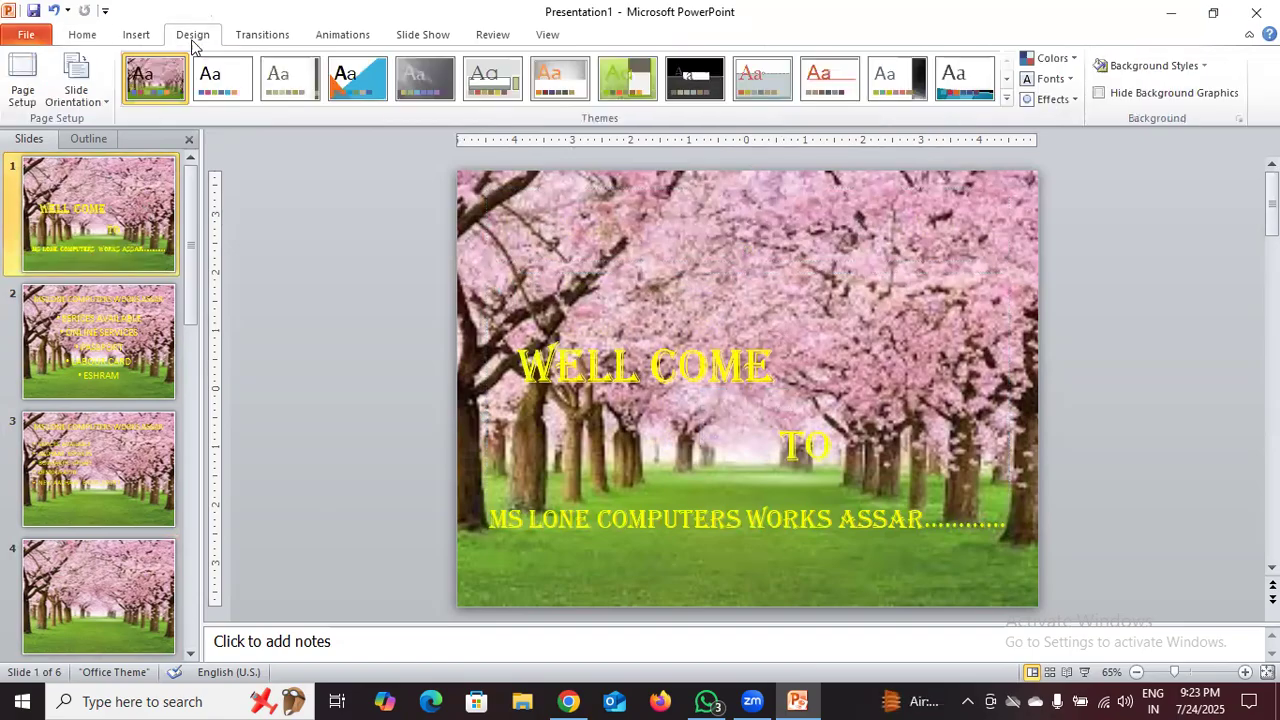
pyautogui.click(1150, 66)
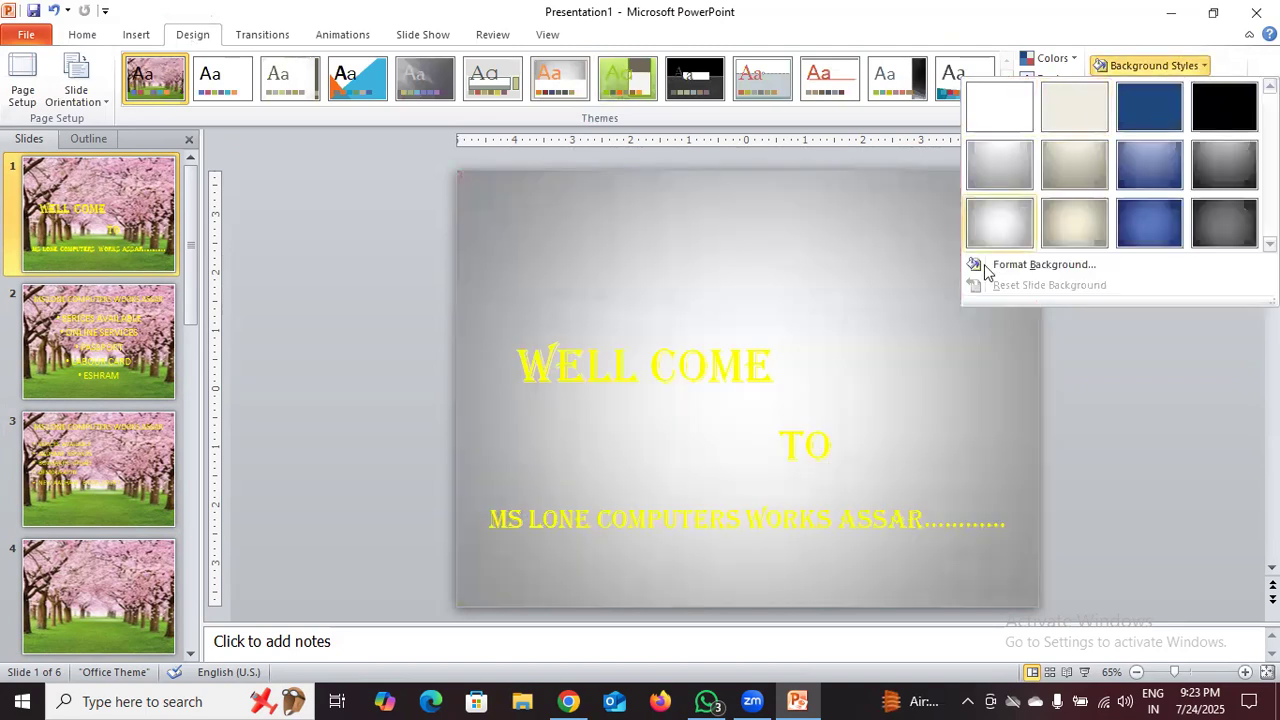
pyautogui.click(985, 264)
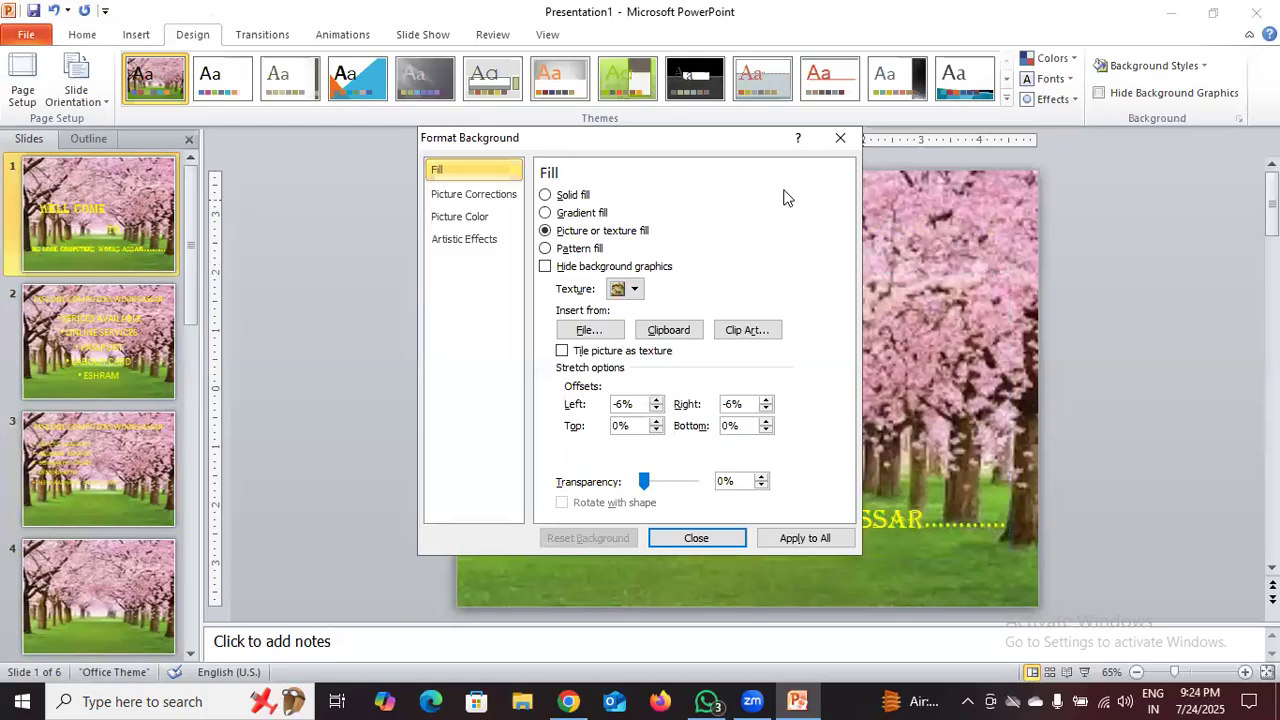
pyautogui.click(581, 249)
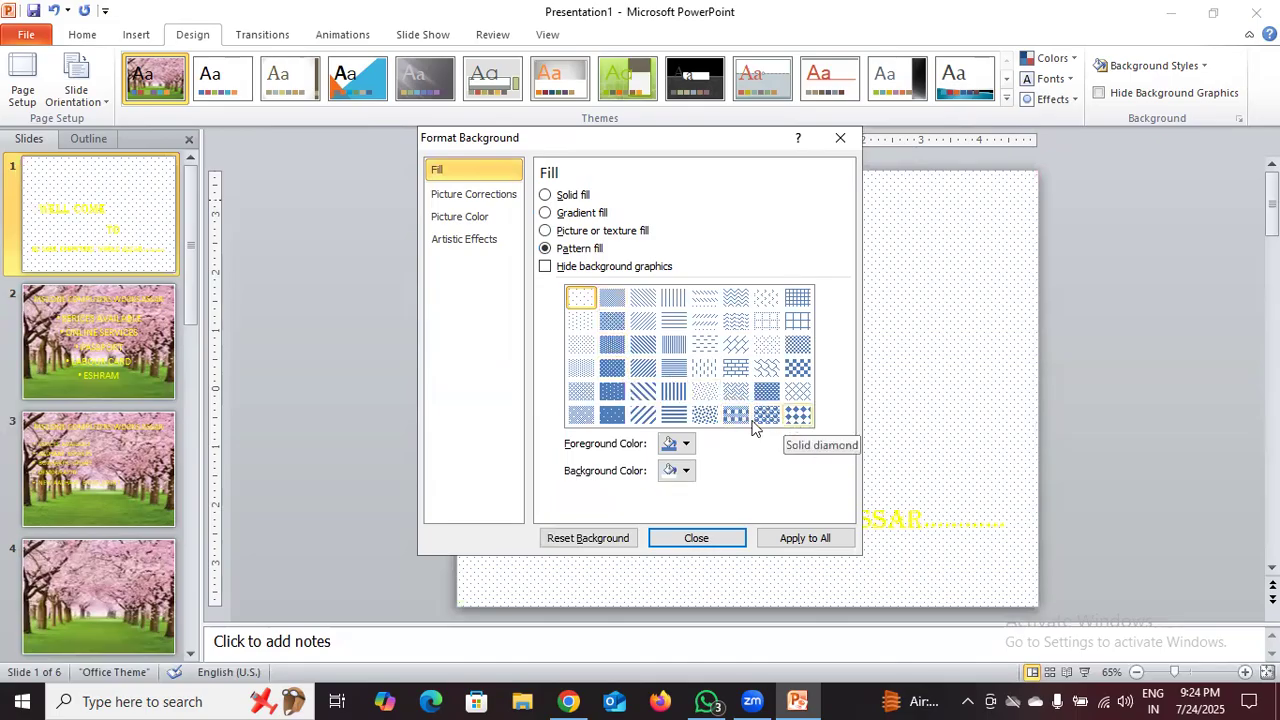
pyautogui.click(685, 444)
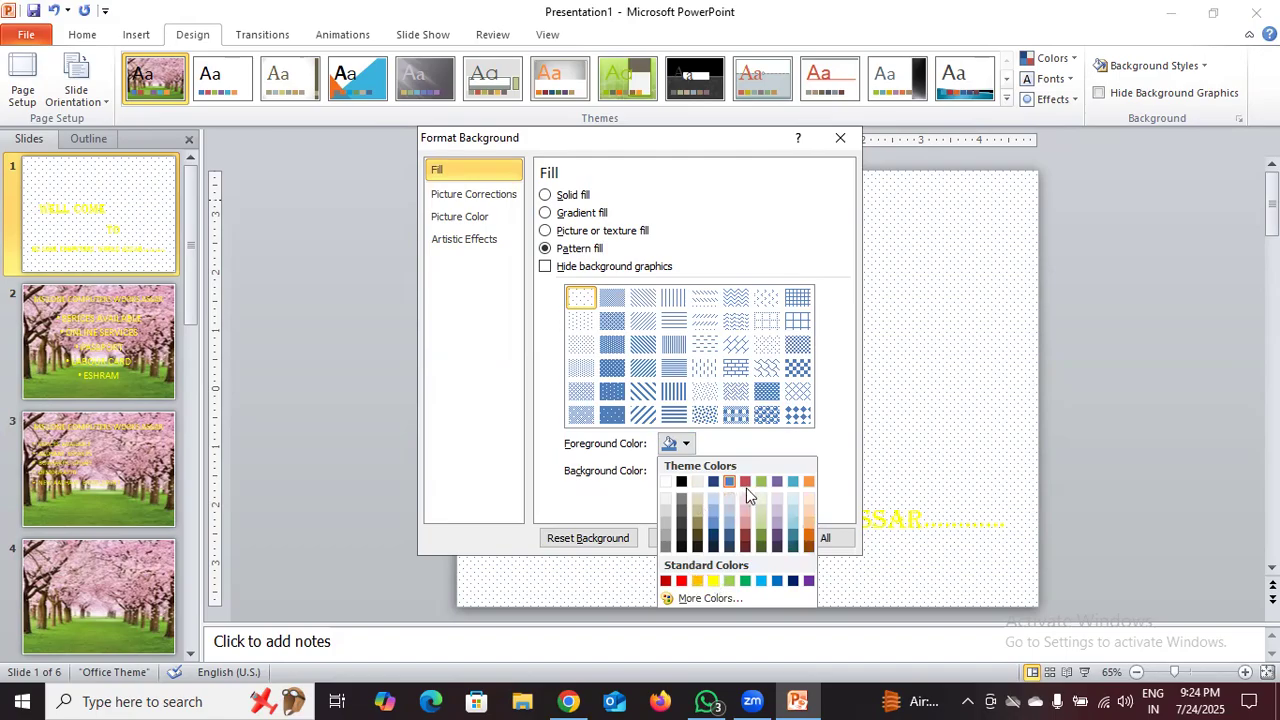
pyautogui.click(744, 523)
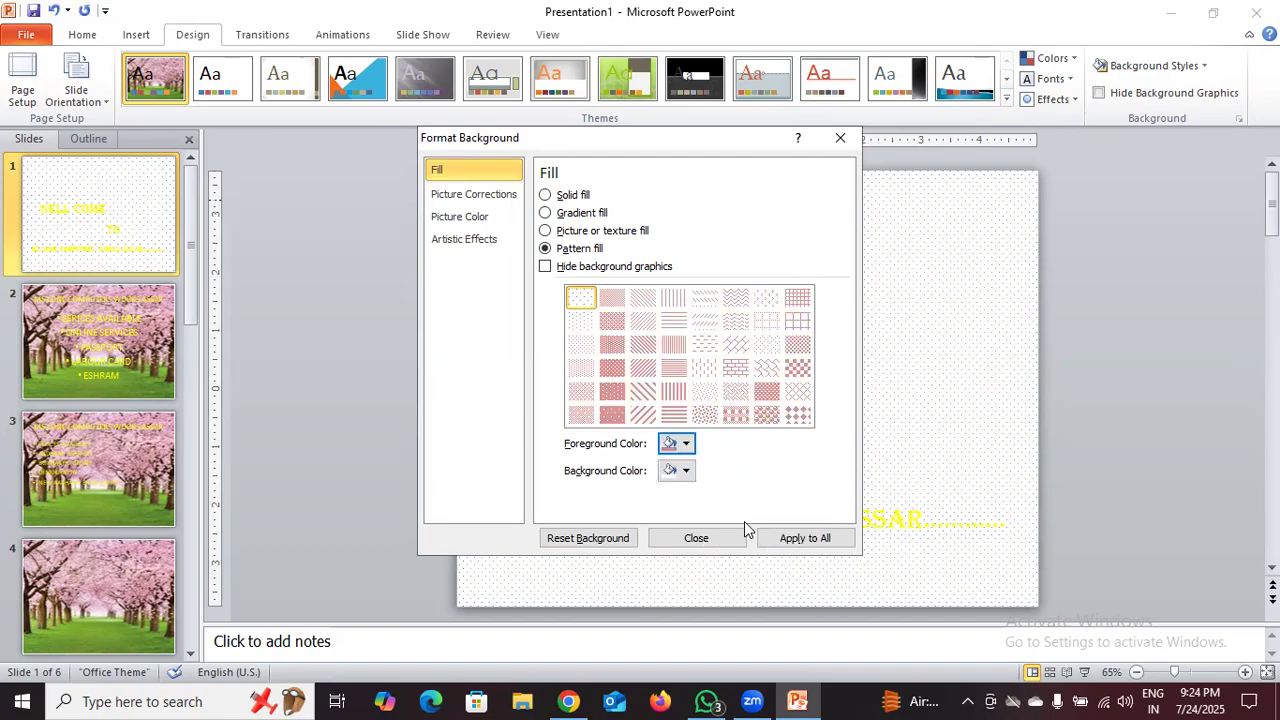
# Step: Set the pattern's background color to dark purple and apply the pattern fill to all slides
pyautogui.click(686, 471)
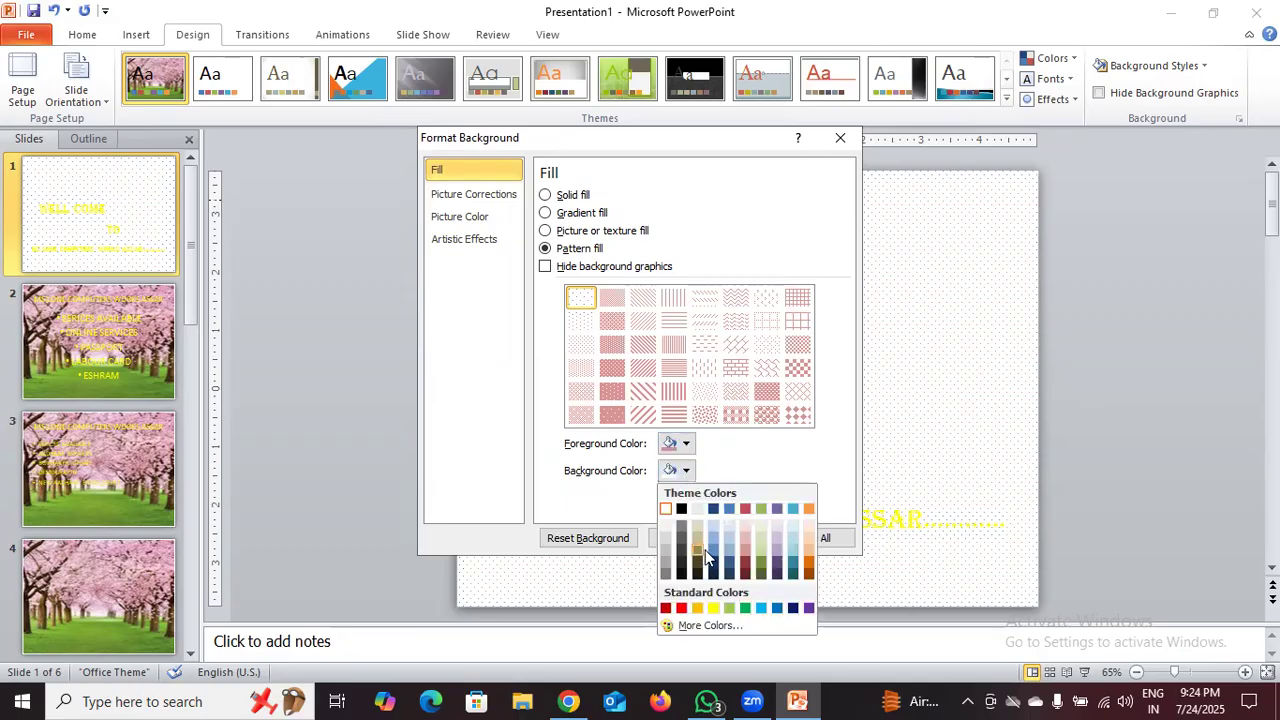
pyautogui.click(776, 557)
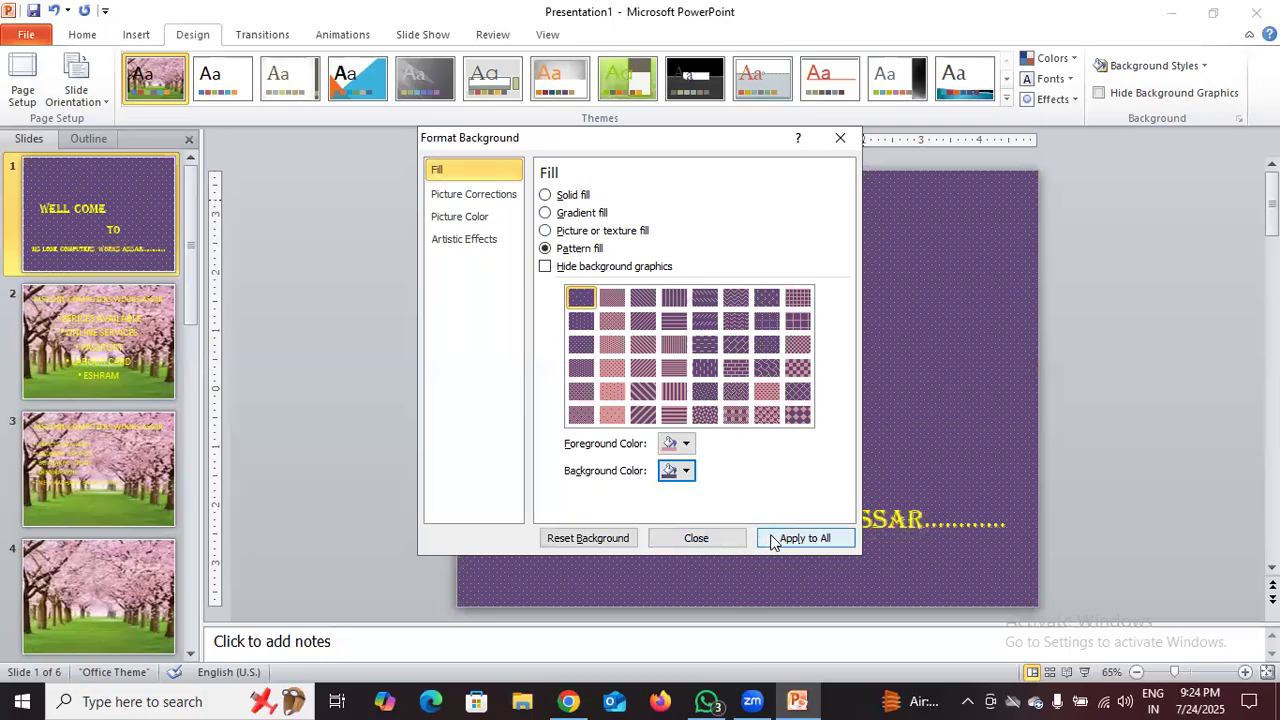
pyautogui.click(775, 540)
pyautogui.click(930, 490)
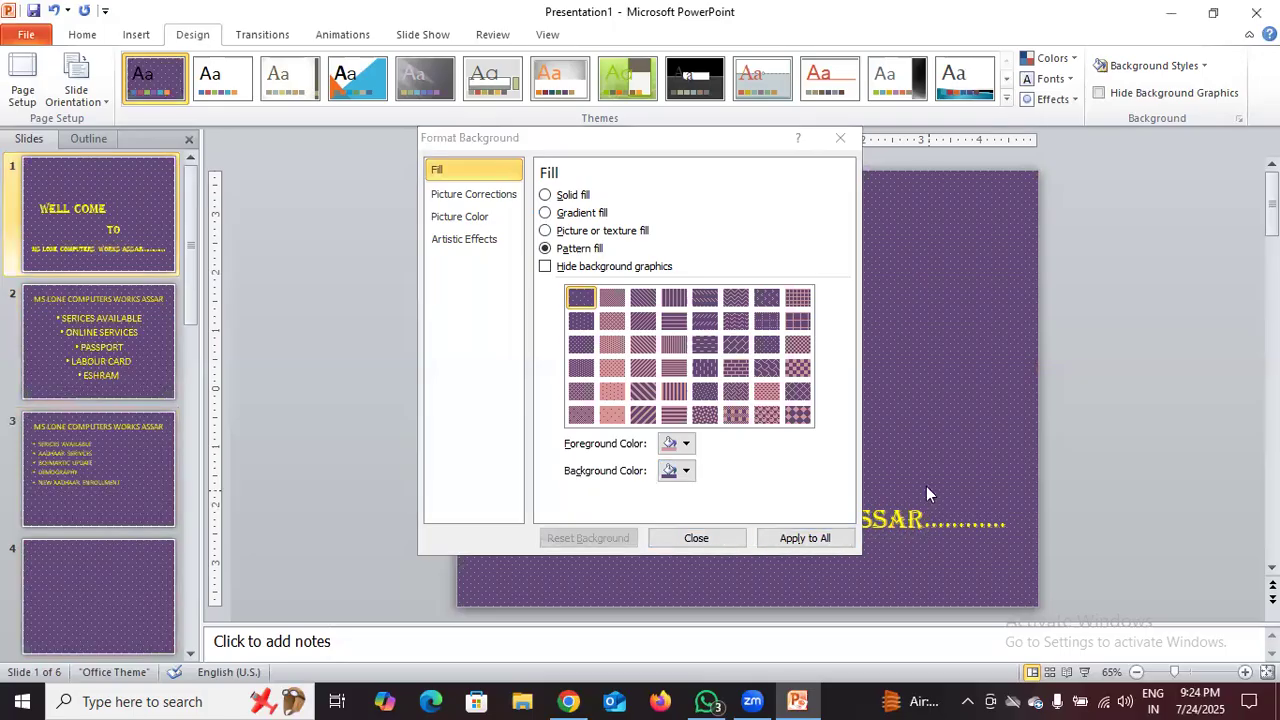
pyautogui.click(731, 538)
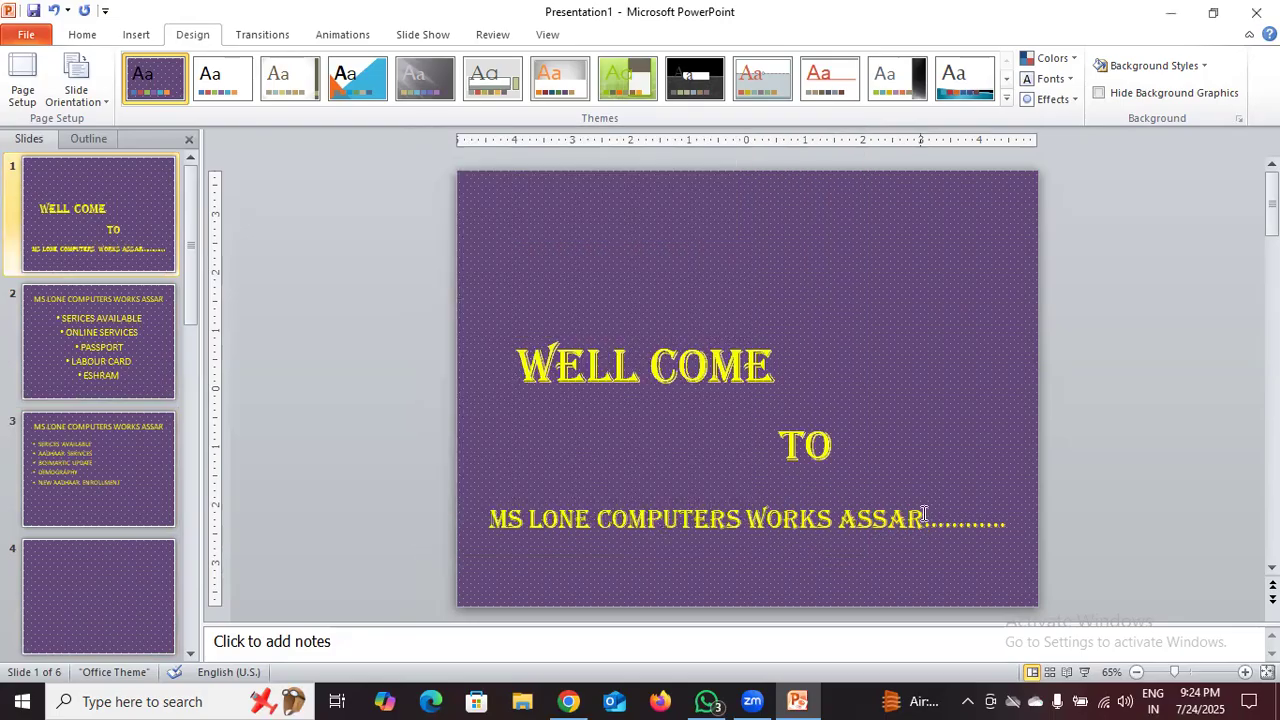
# Step: Reopen the background formatting settings for slide 1
pyautogui.scroll(-3, 924, 513)
pyautogui.scroll(3, 924, 513)
pyautogui.click(1190, 71)
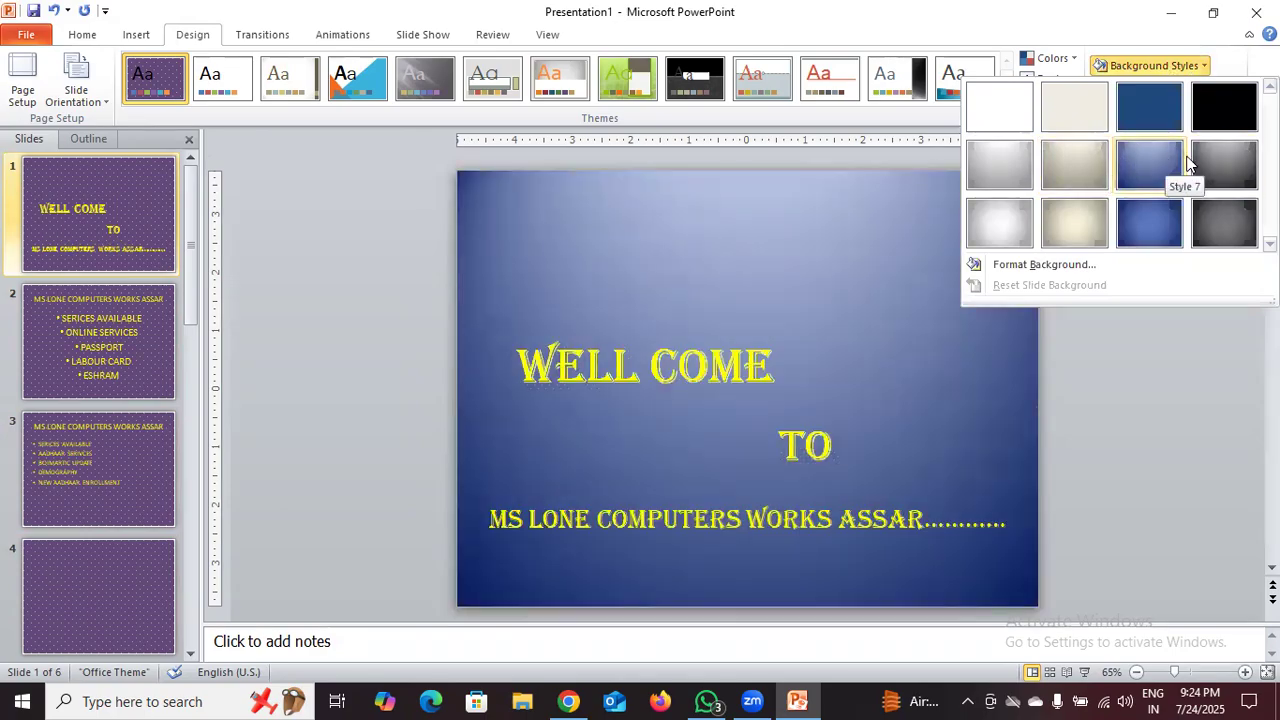
pyautogui.click(1060, 265)
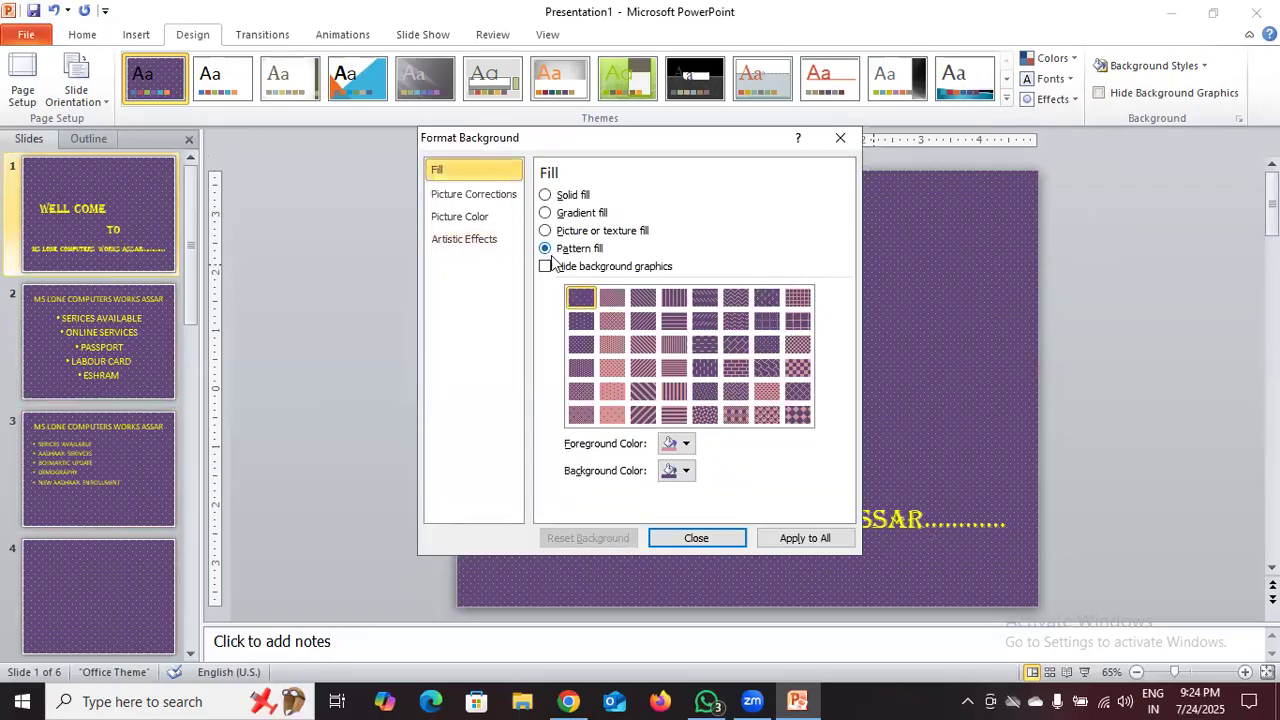
# Step: Try hiding the background graphics and using a gradient fill for slide 1's background
pyautogui.click(545, 267)
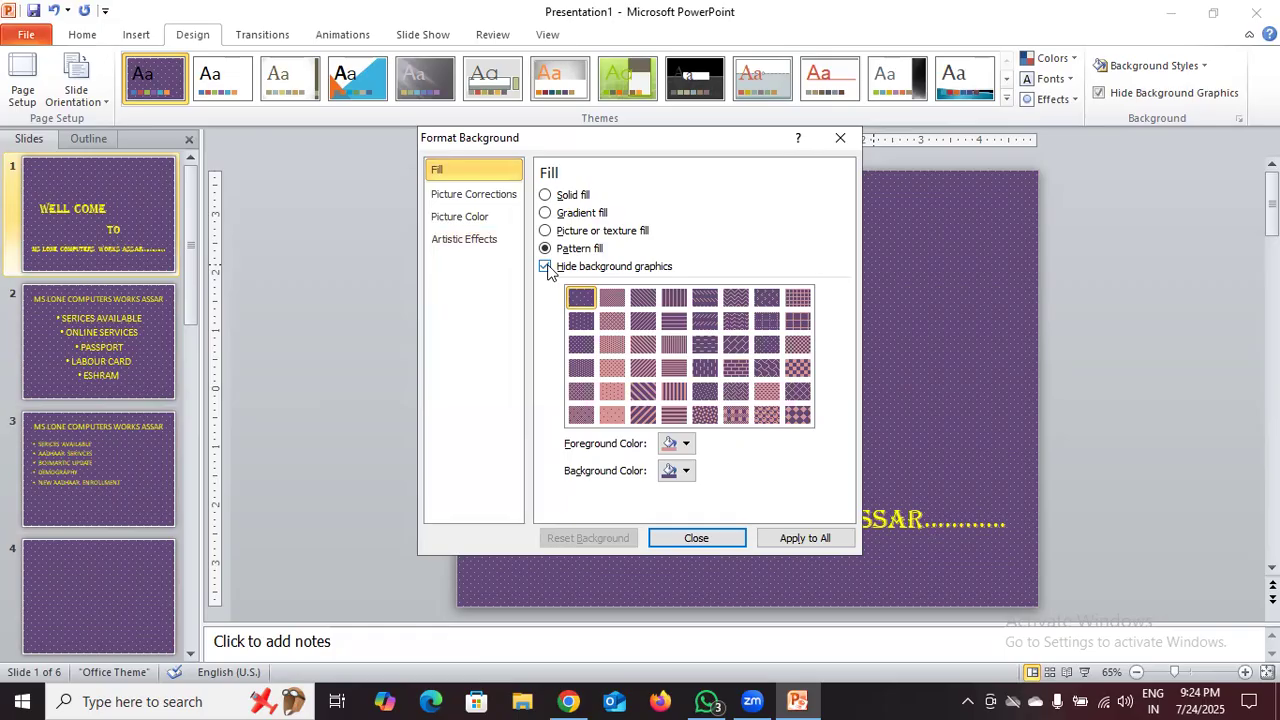
pyautogui.click(545, 267)
pyautogui.click(545, 214)
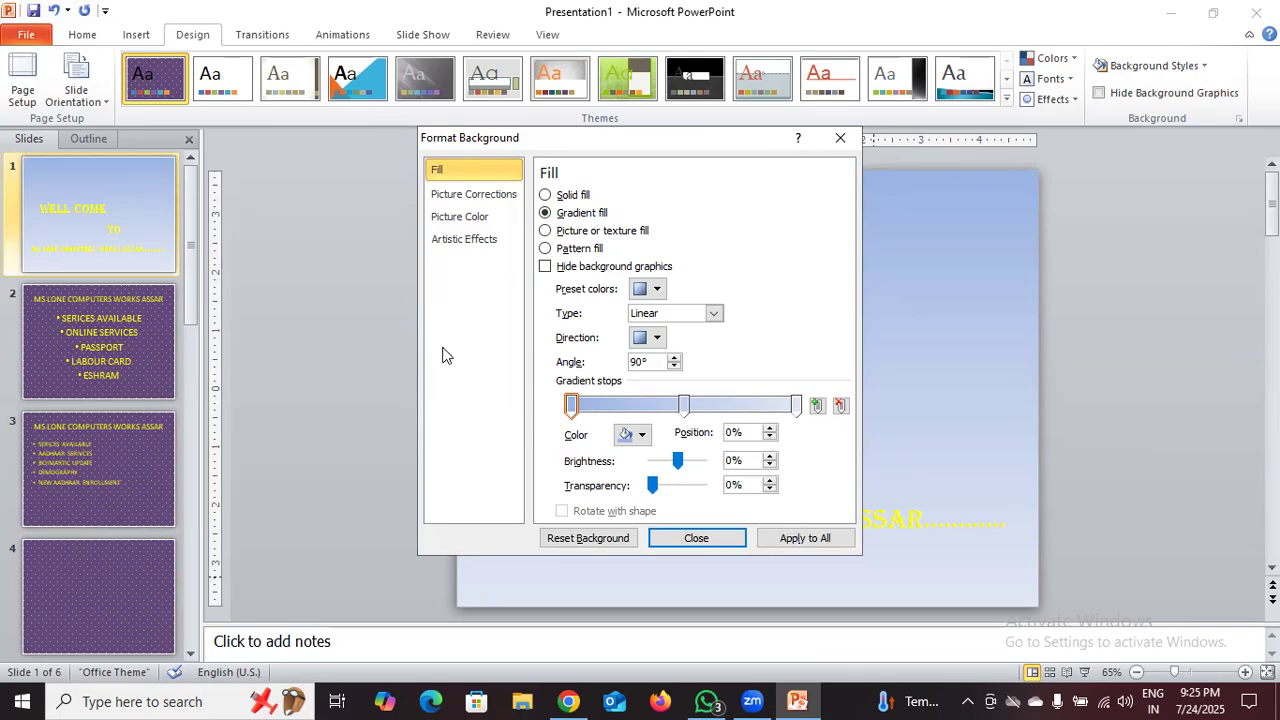
# Step: Change slide 1's background to a solid fill in light orange
pyautogui.click(547, 196)
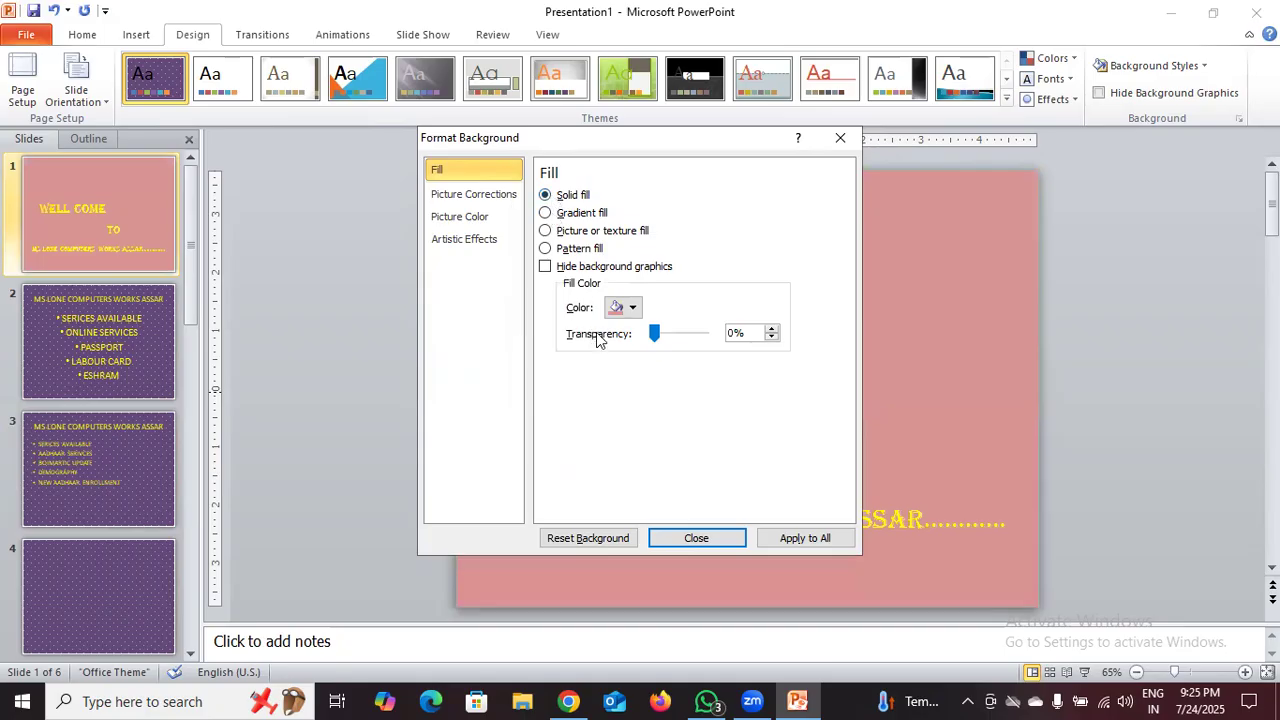
pyautogui.click(630, 310)
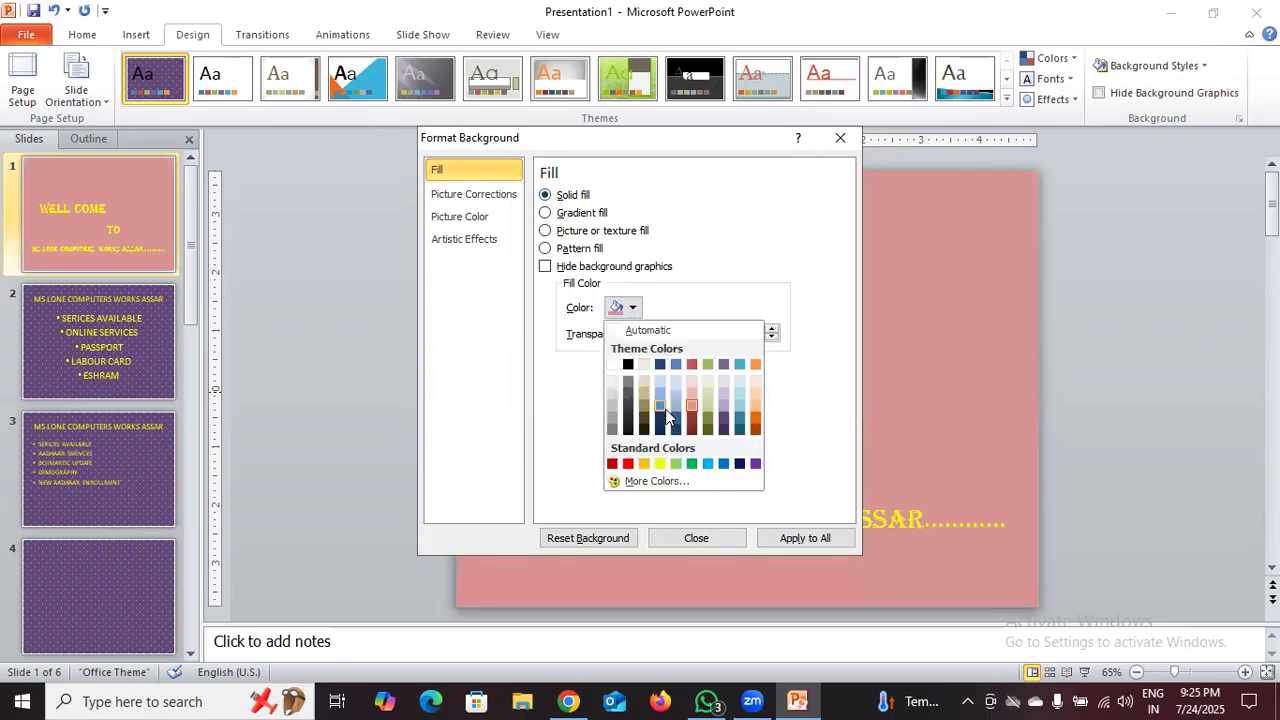
pyautogui.click(755, 412)
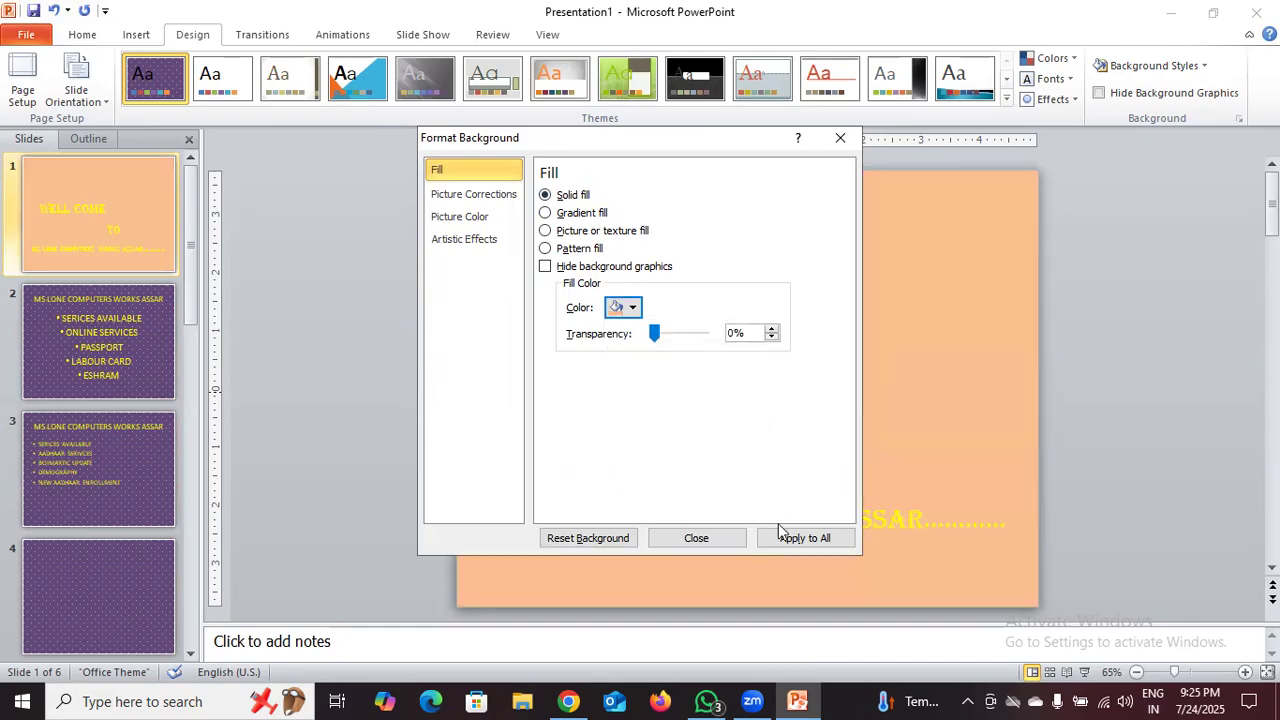